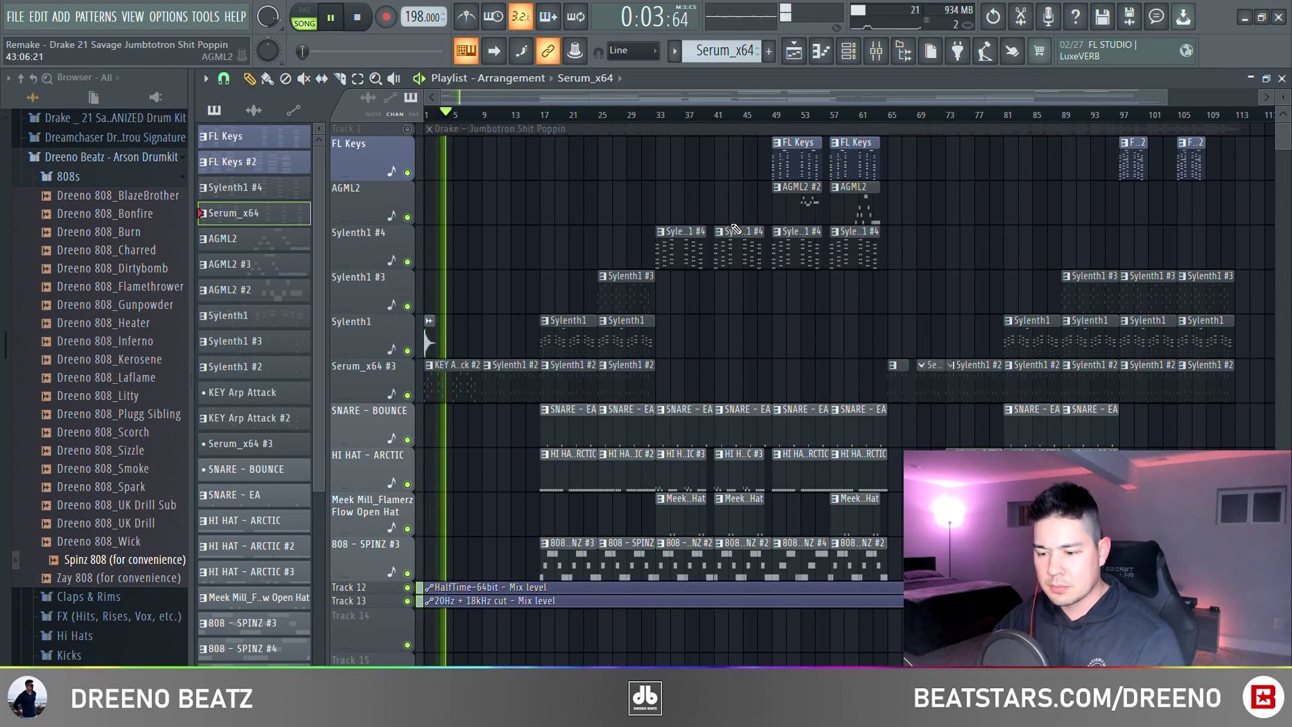
Stop playback and view the sample settings of the Nextel Chirp audio clip at the start of the arrangement.
{"action": "key", "text": "space"}
{"action": "double_click", "coordinate": [426, 340]}
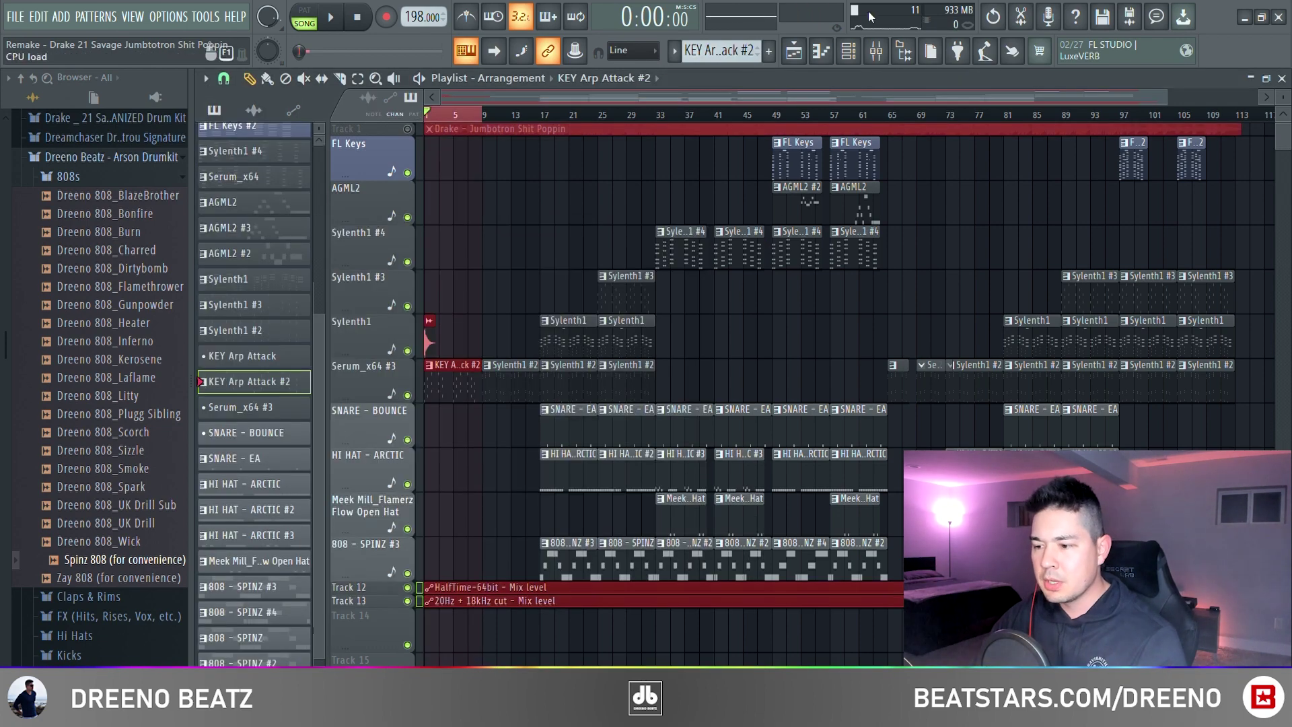
View the instrument presets of the KEY Arp Attack and Serum_x64 #3 channels.
{"action": "left_click", "coordinate": [850, 51]}
{"action": "left_click", "coordinate": [837, 451]}
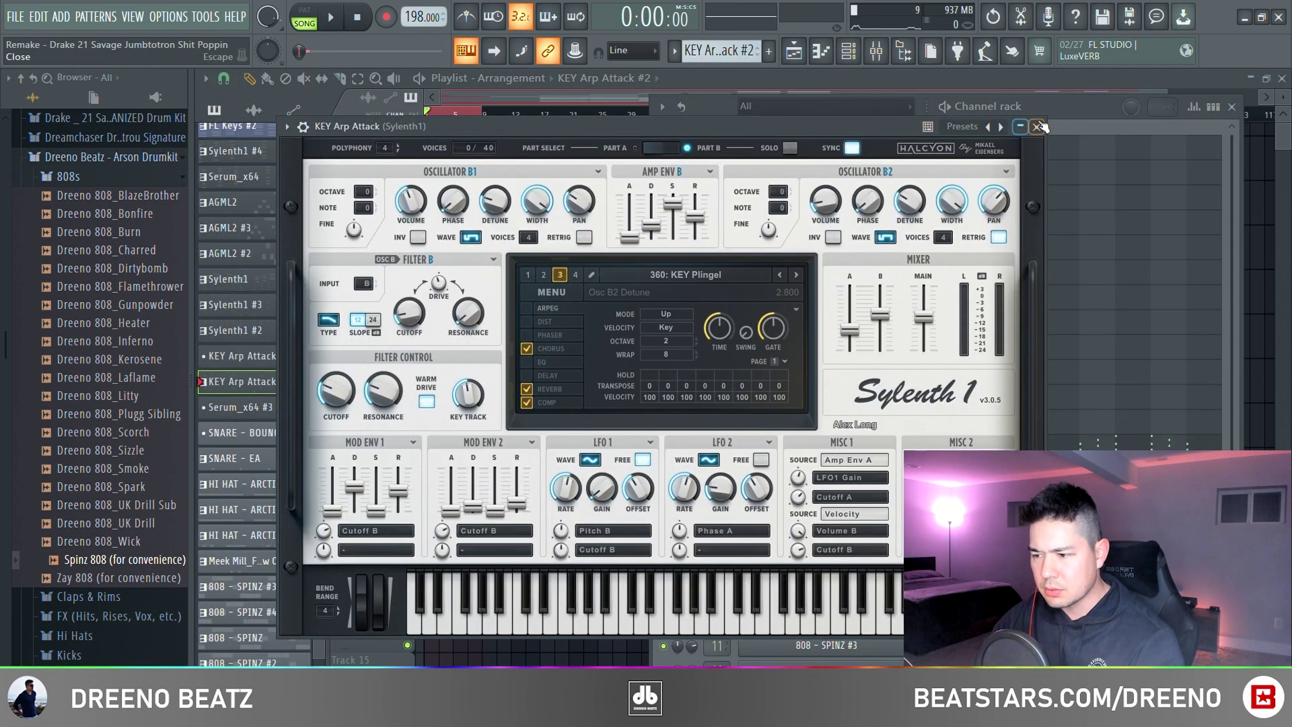
{"action": "left_click", "coordinate": [1040, 126]}
{"action": "left_click", "coordinate": [826, 466]}
{"action": "left_click", "coordinate": [825, 167]}
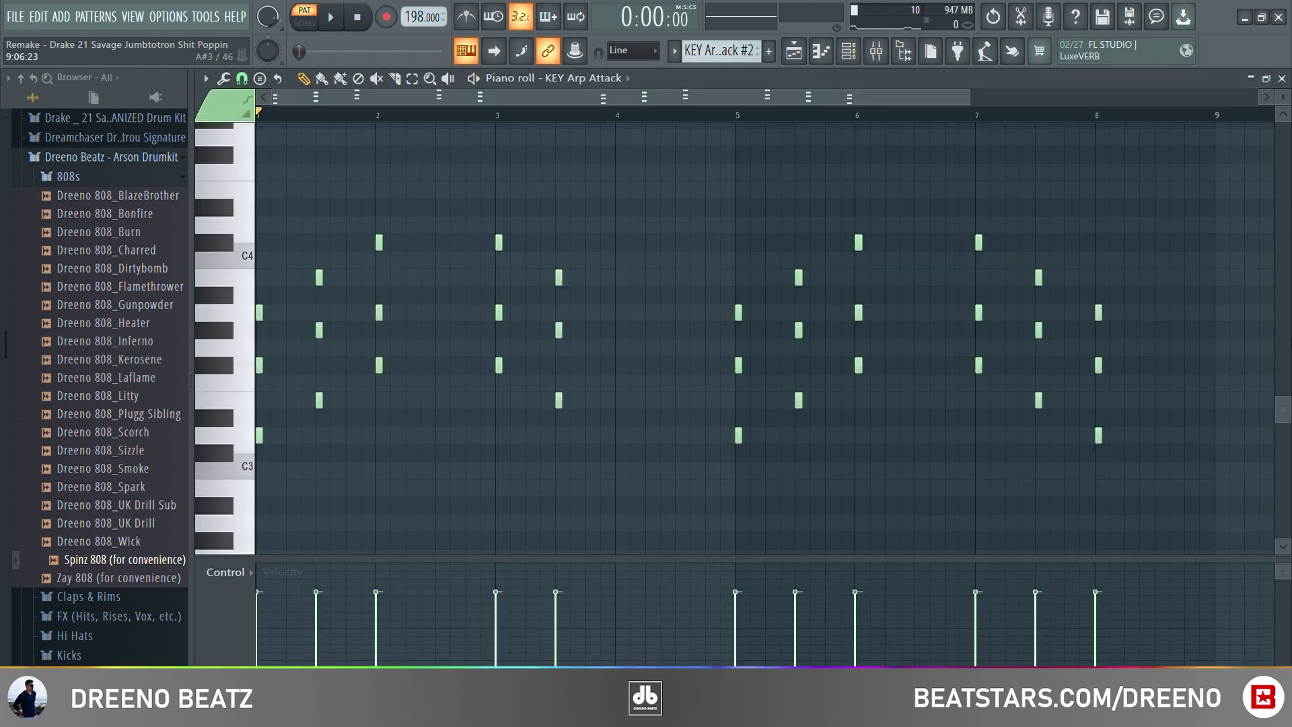
Play the KEY Arp Attack #2 pattern and view the first Fruity parametric EQ 2 on the Sylenth1 mixer track.
{"action": "key", "text": "space"}
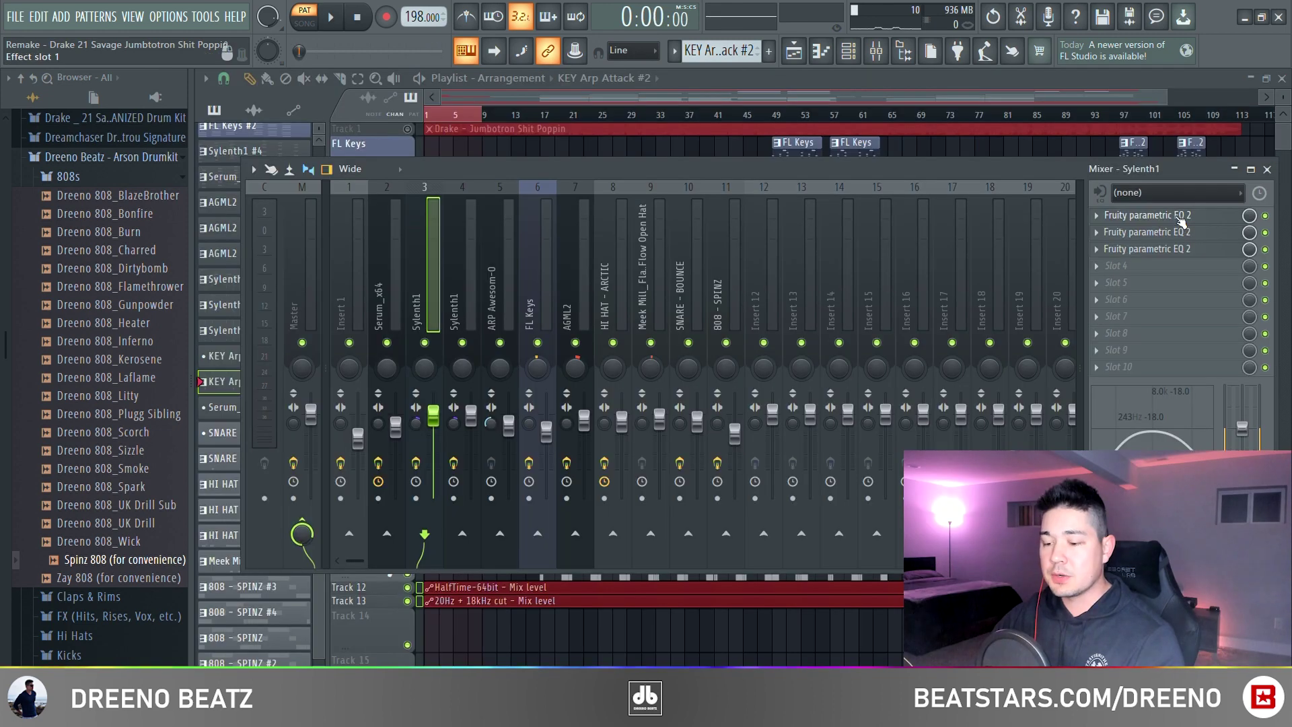
{"action": "left_click", "coordinate": [1180, 217]}
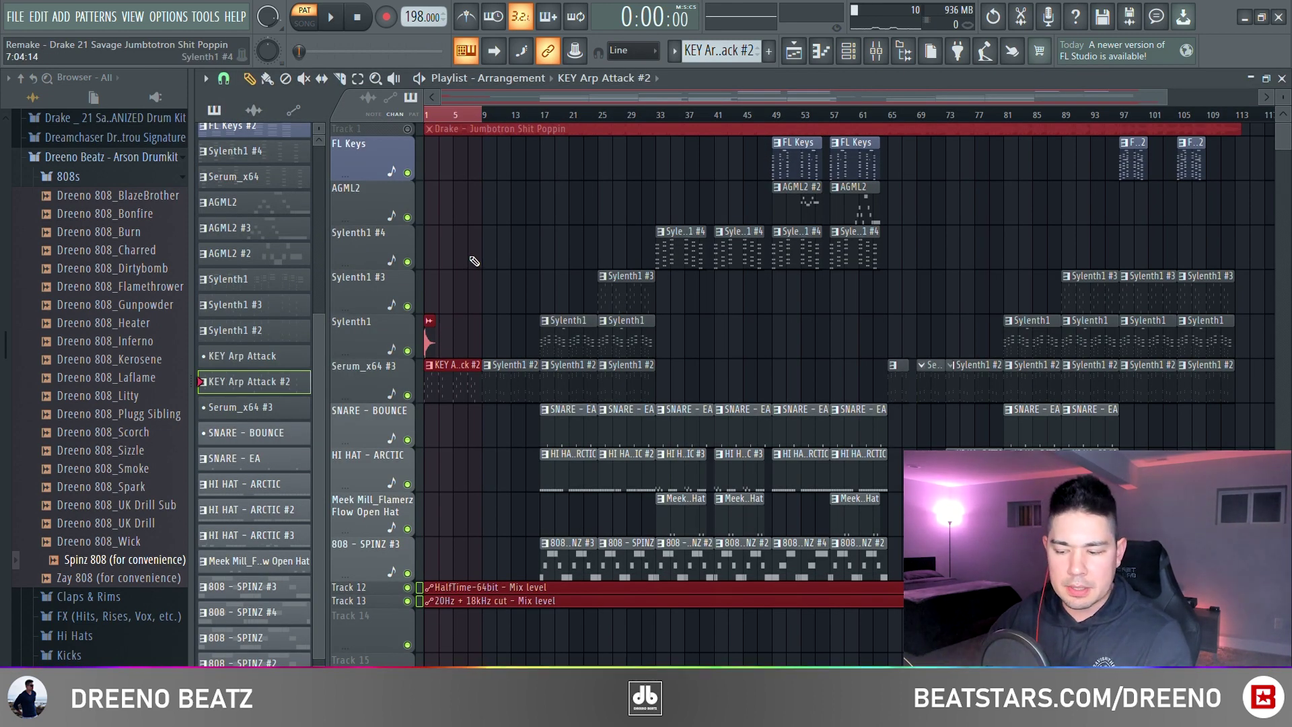
Mark bars 9 to 17 of the playlist and view the Sylenth1 preset of the Sylenth1 #2 channel.
{"action": "key", "text": "ctrl+d"}
{"action": "left_click_drag", "start_coordinate": [489, 130], "coordinate": [544, 126]}
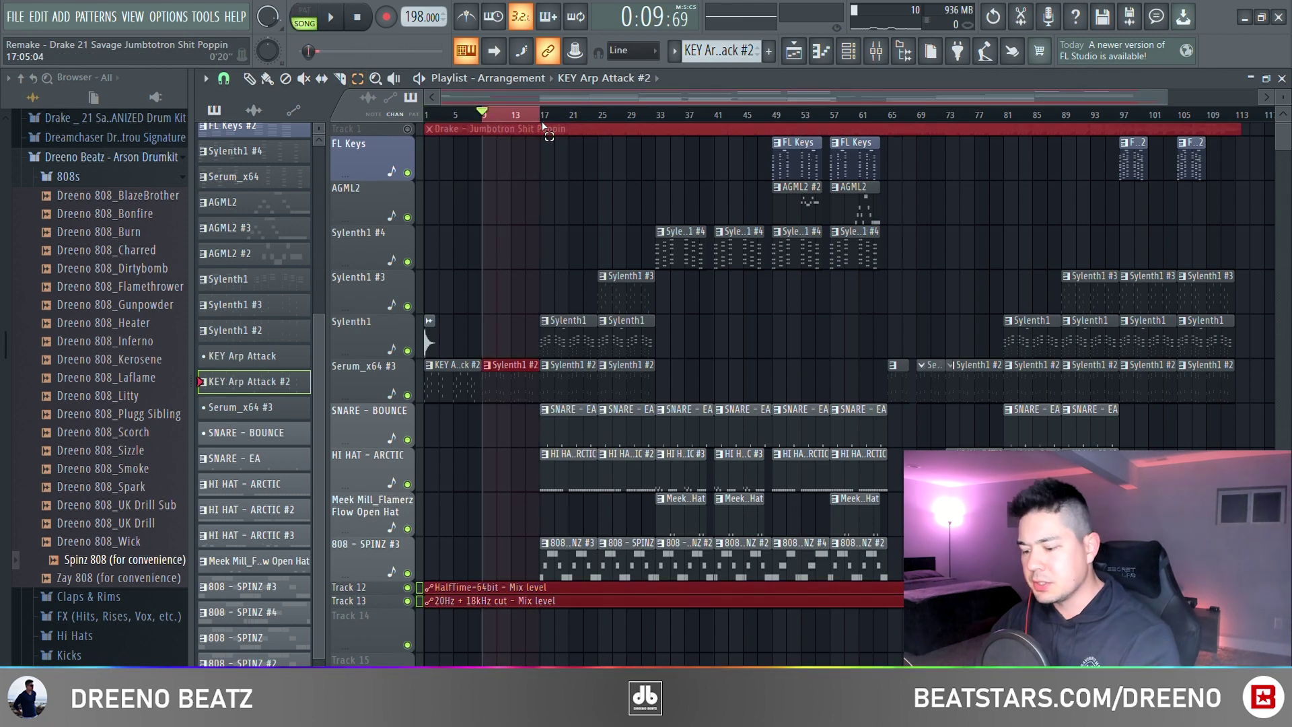
{"action": "left_click", "coordinate": [512, 365]}
{"action": "left_click", "coordinate": [849, 50]}
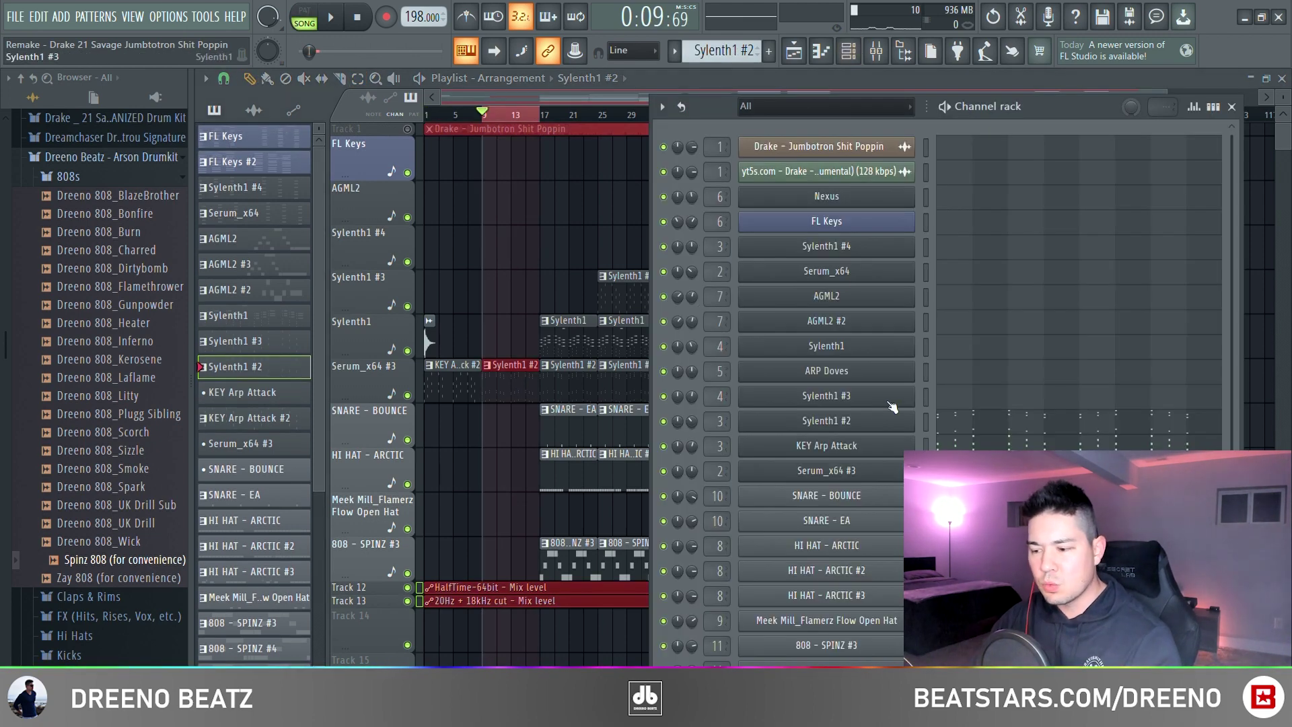
{"action": "left_click", "coordinate": [859, 423]}
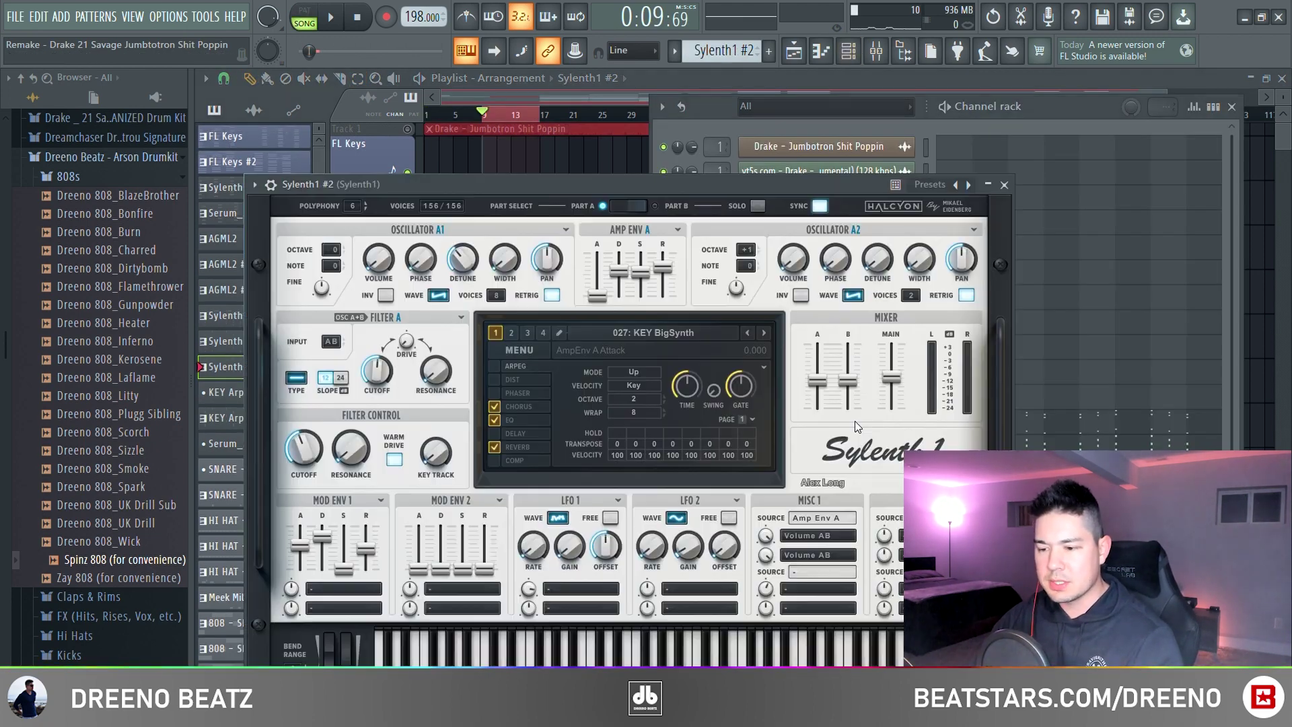
{"action": "left_click", "coordinate": [1010, 186]}
Play the arrangement from bar 9, and again from just before the drums enter at bar 17.
{"action": "key", "text": "space"}
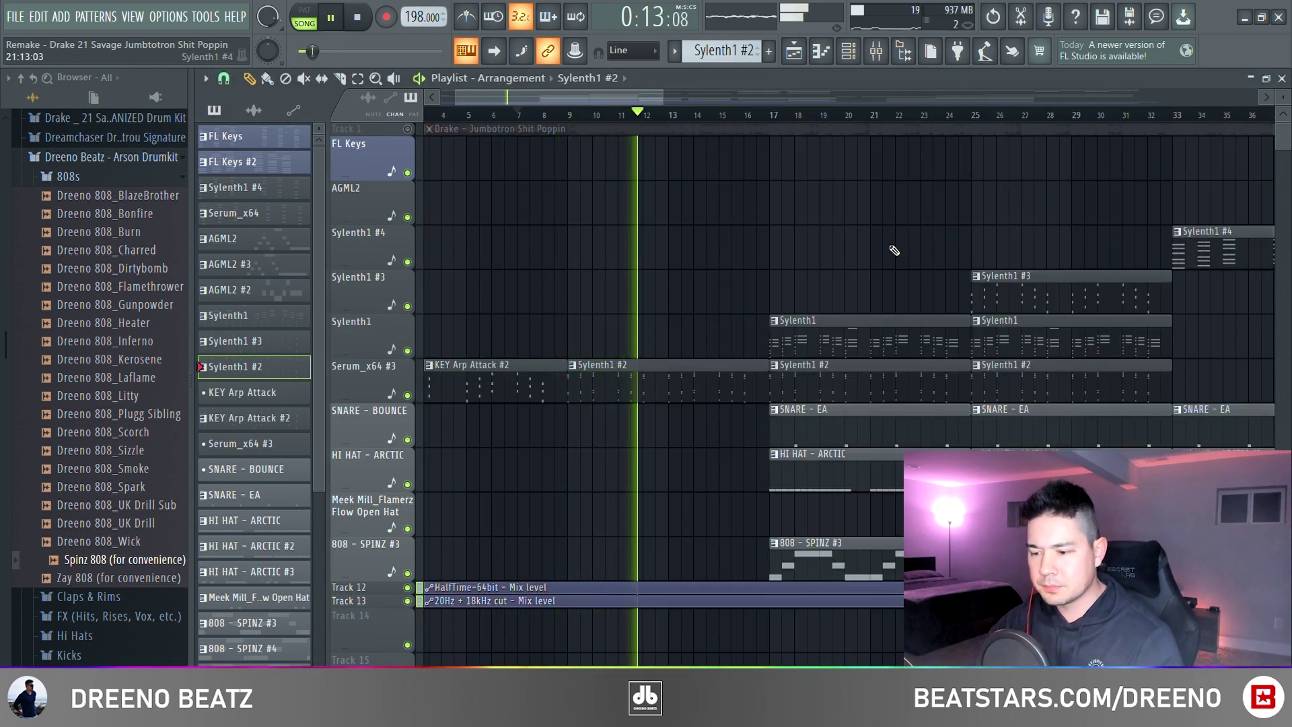
{"action": "key", "text": "space"}
{"action": "scroll", "coordinate": [621, 121], "scroll_direction": "down", "scroll_amount": 3}
{"action": "left_click_drag", "start_coordinate": [605, 116], "coordinate": [686, 117]}
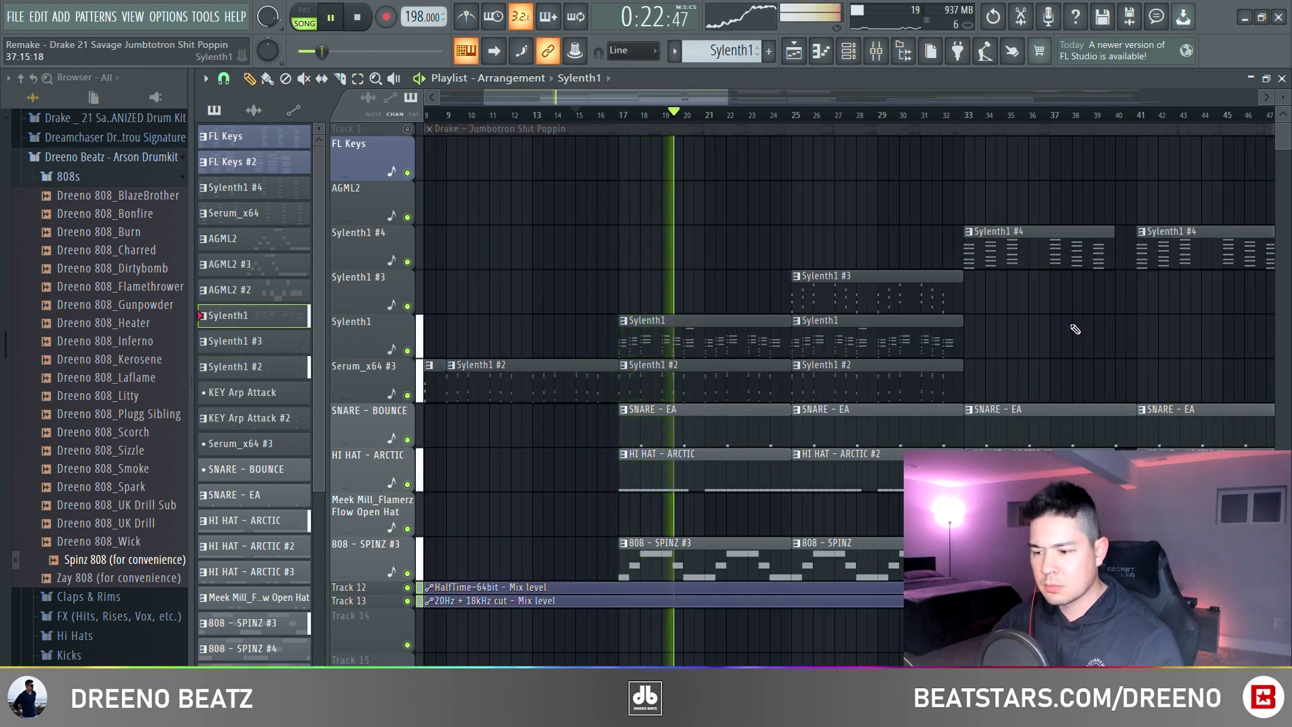
{"action": "key", "text": "space"}
View the instrument preset of the Sylenth1 channel.
{"action": "key", "text": "F6"}
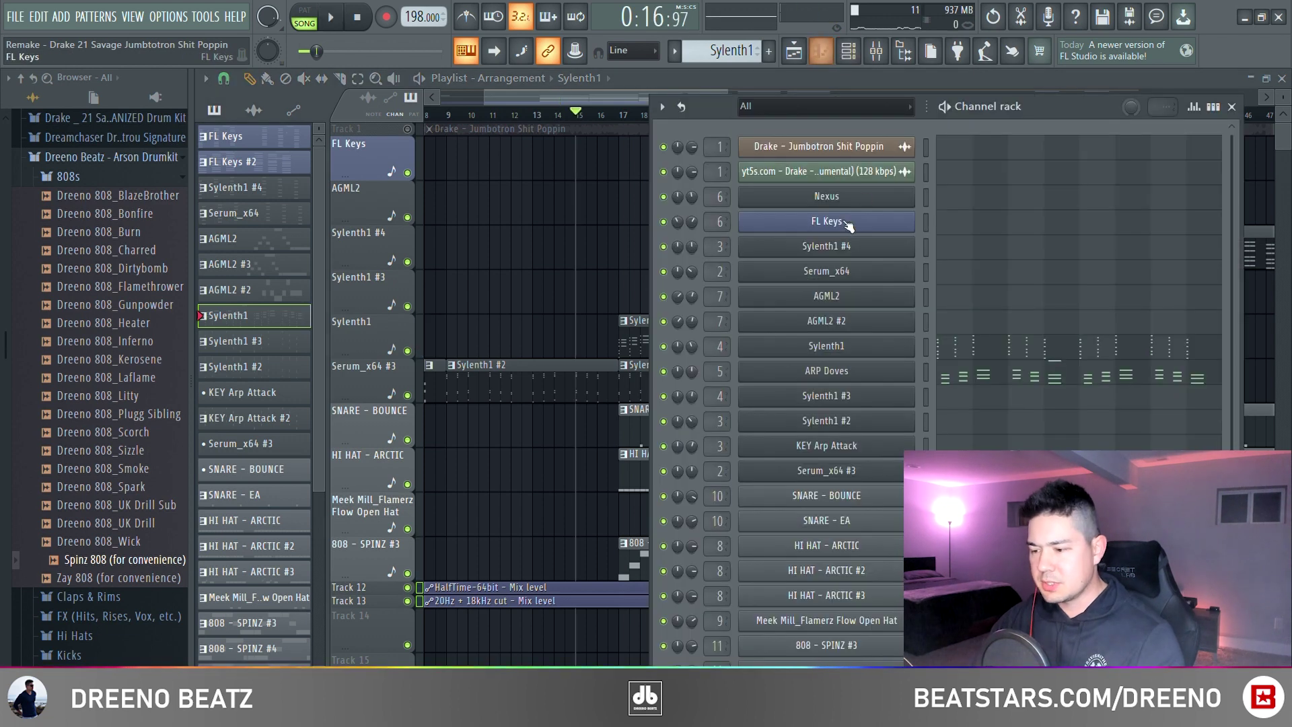
{"action": "left_click", "coordinate": [847, 355]}
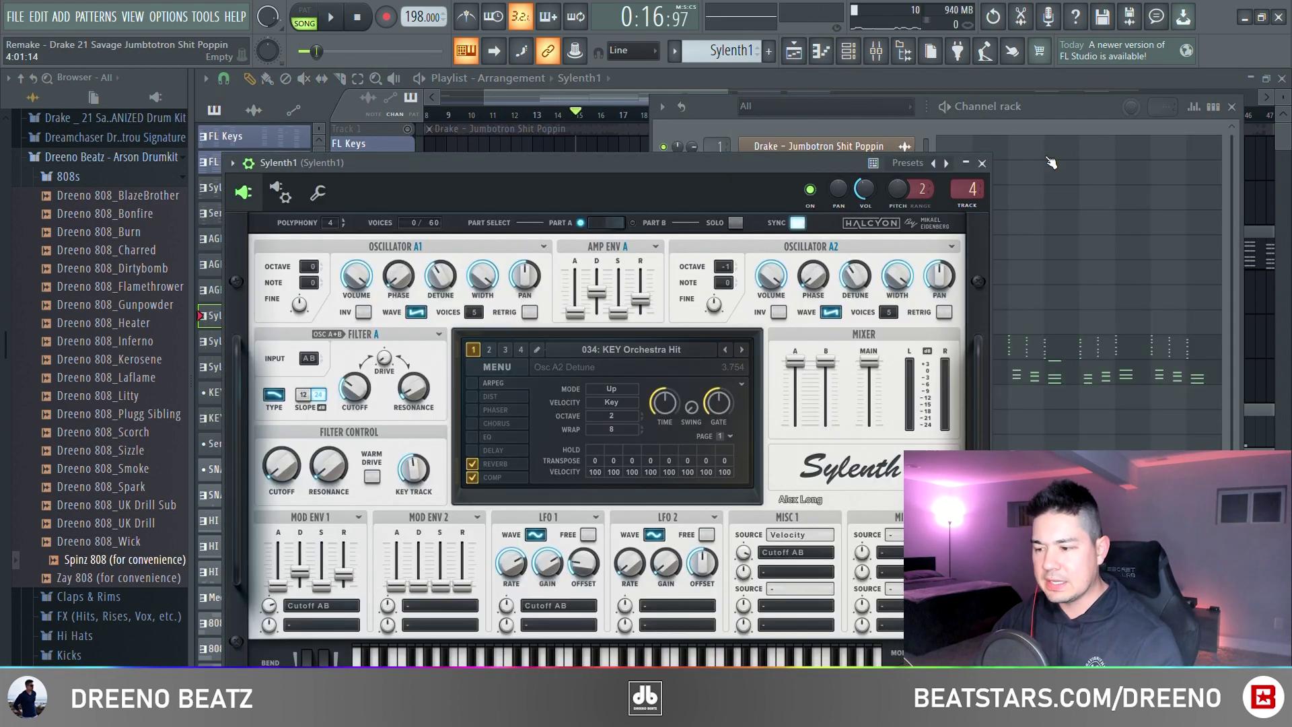
{"action": "left_click", "coordinate": [982, 165]}
View the notes of the Sylenth1 pattern in the piano roll while playing the song.
{"action": "key", "text": "F7"}
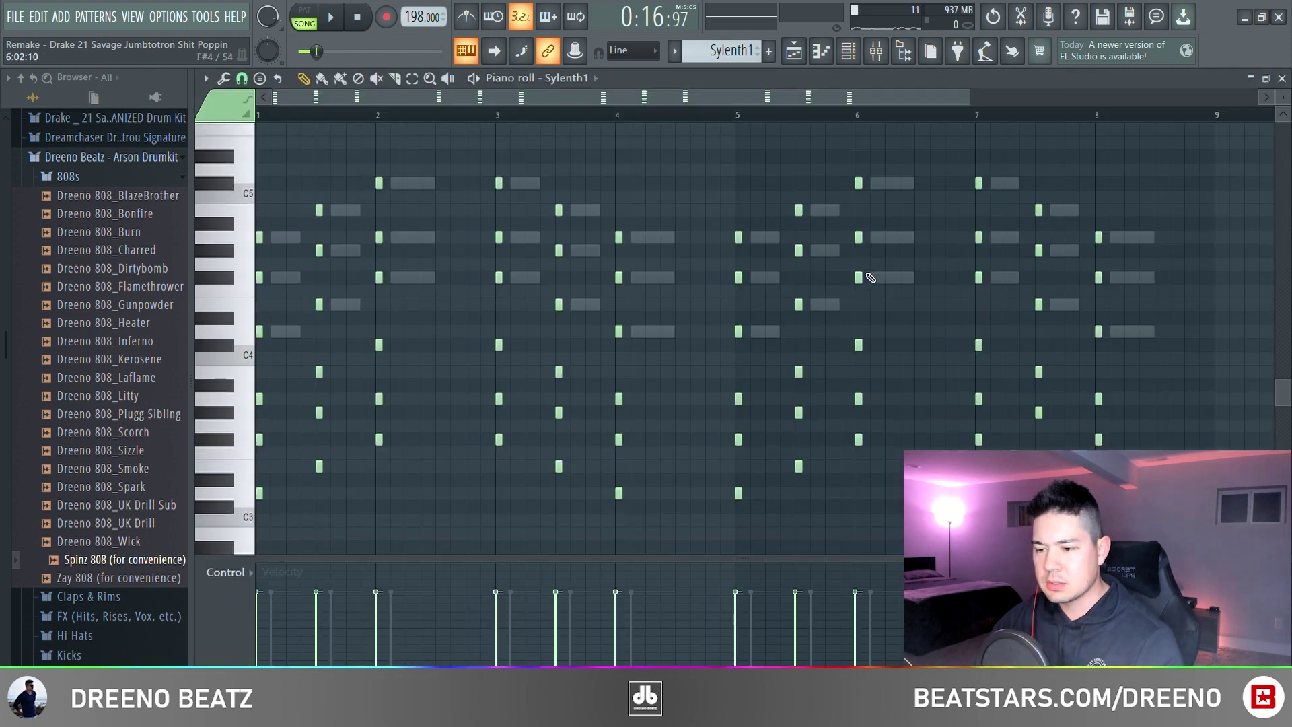
{"action": "key", "text": "space"}
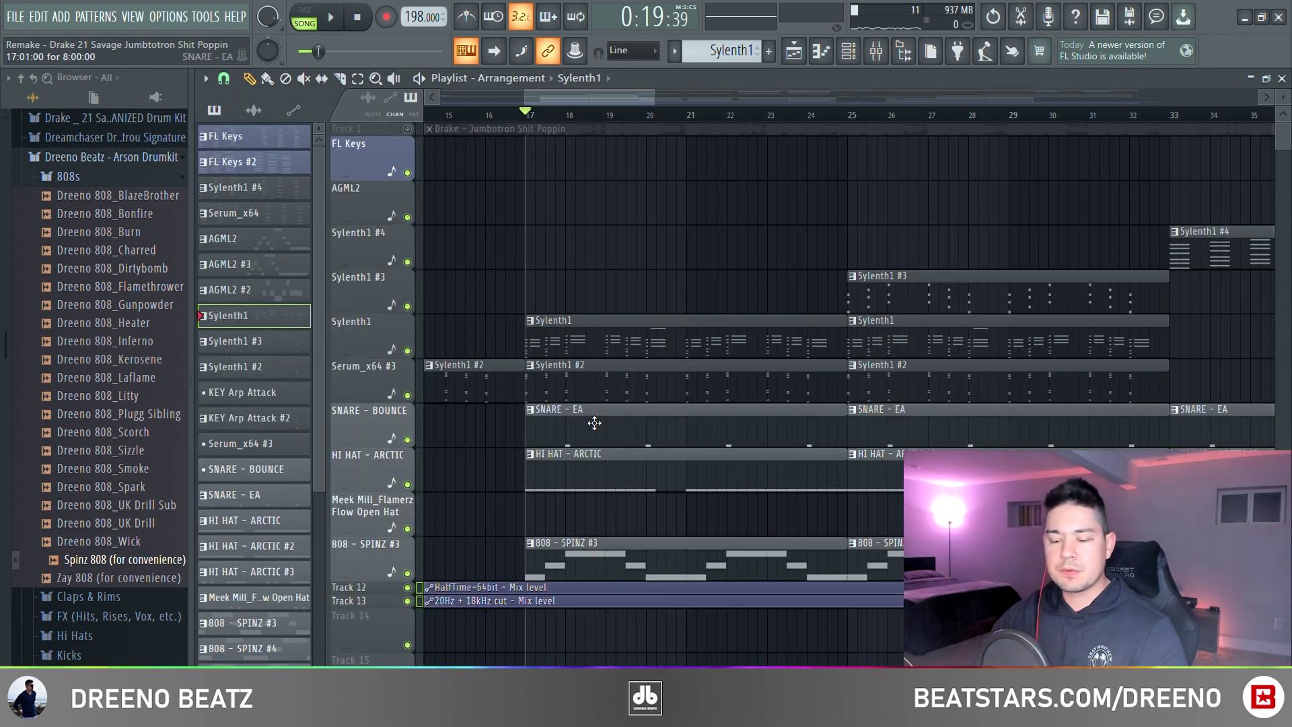
Select the SNARE - EA pattern and view the sample settings of the SNARE - BOUNCE and SNARE - EA channels.
{"action": "scroll", "coordinate": [593, 424], "scroll_direction": "down", "scroll_amount": 6}
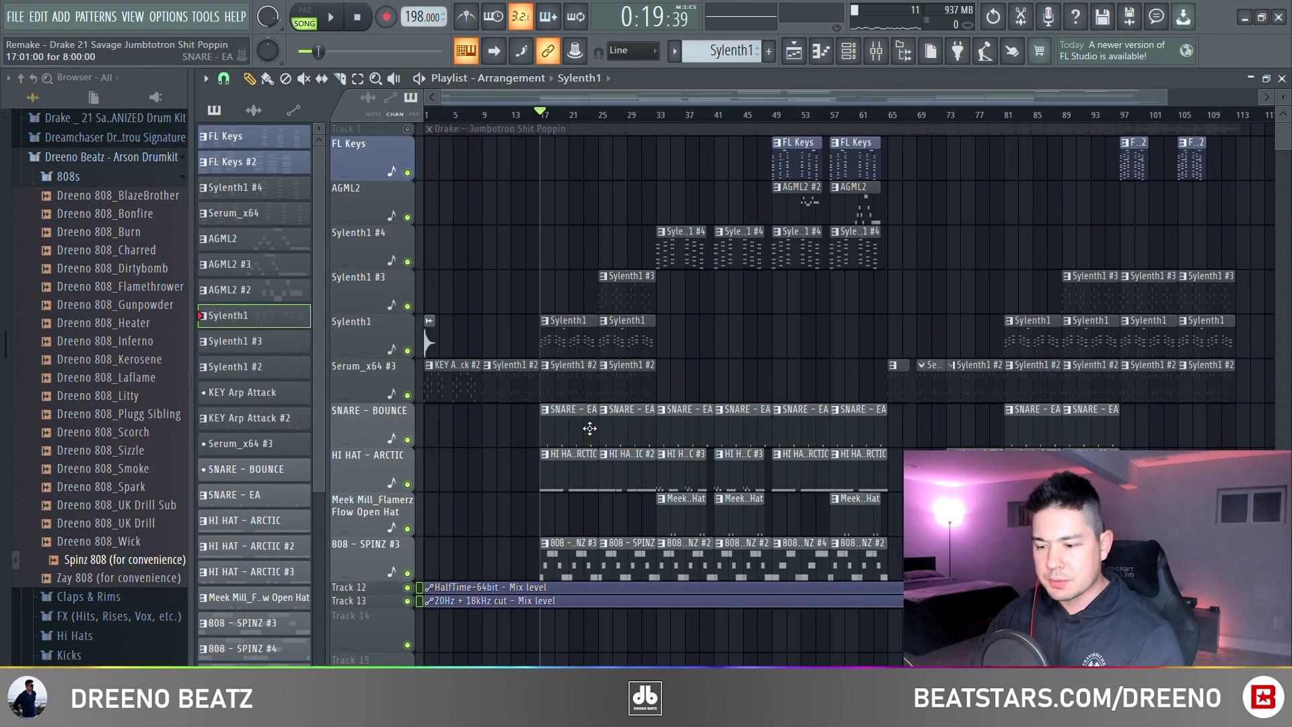
{"action": "double_click", "coordinate": [592, 424]}
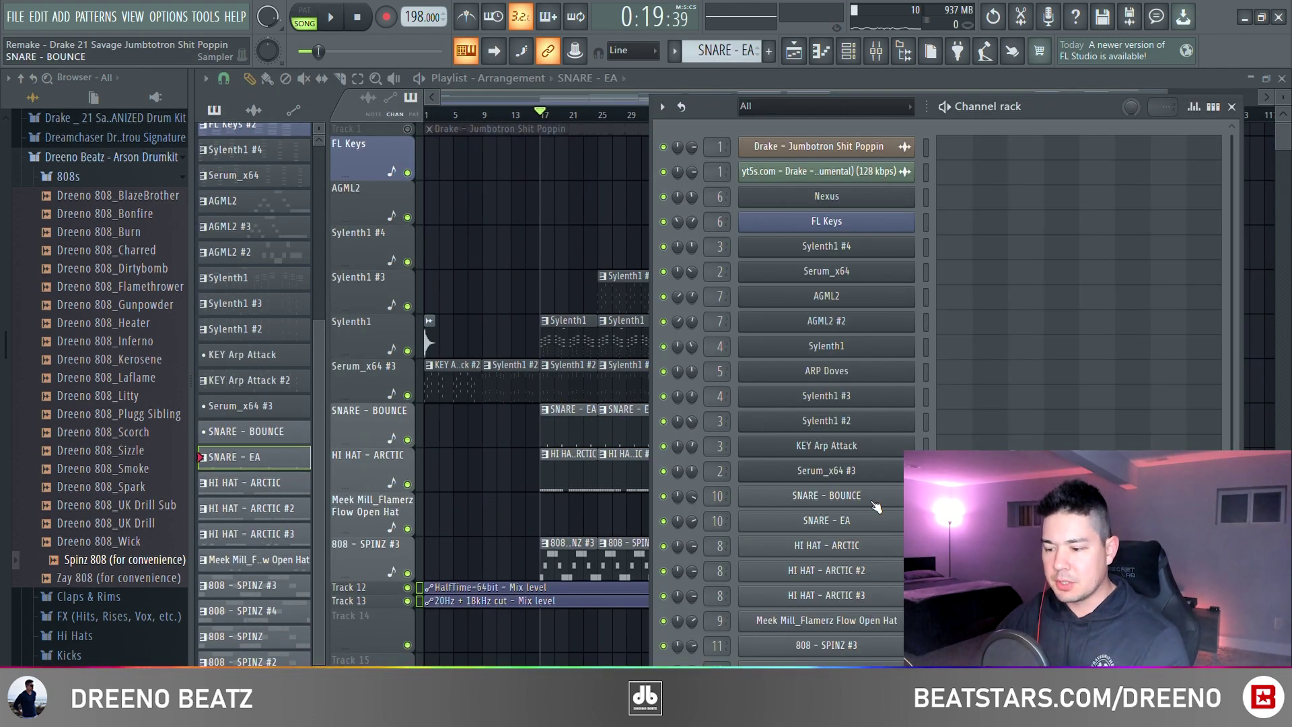
{"action": "left_click", "coordinate": [845, 496]}
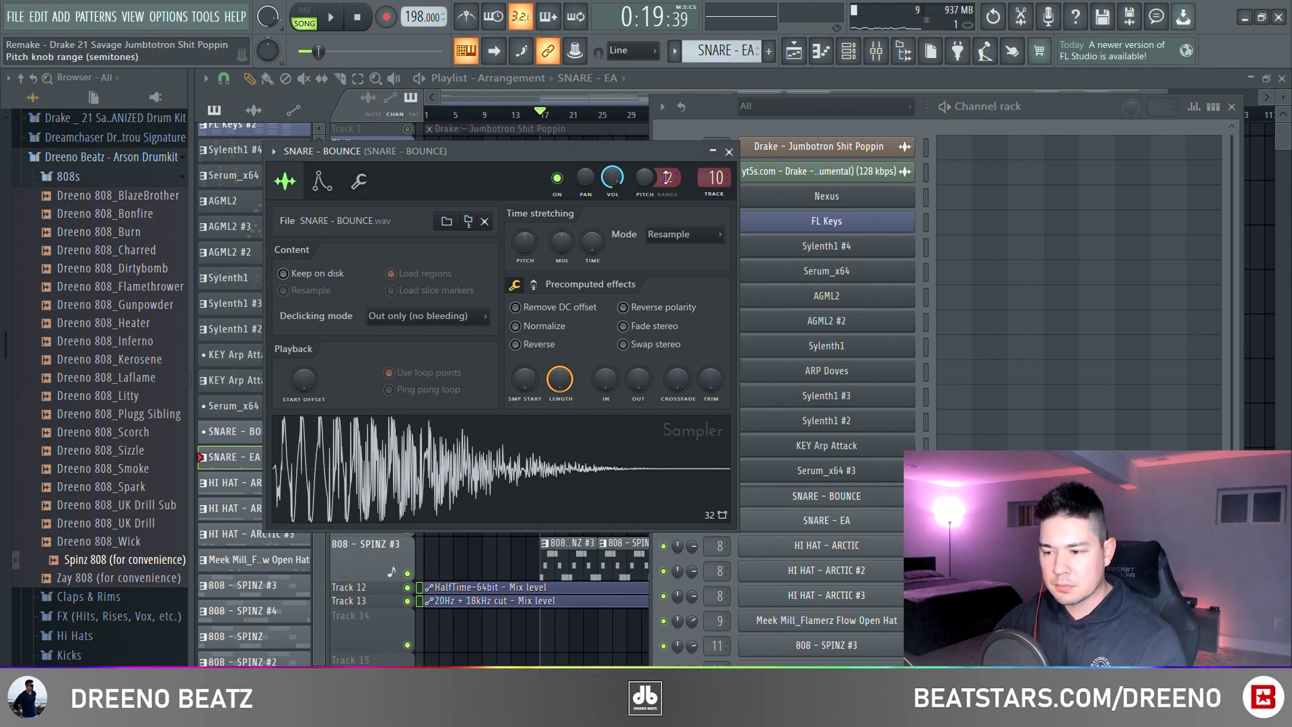
{"action": "left_click", "coordinate": [827, 520]}
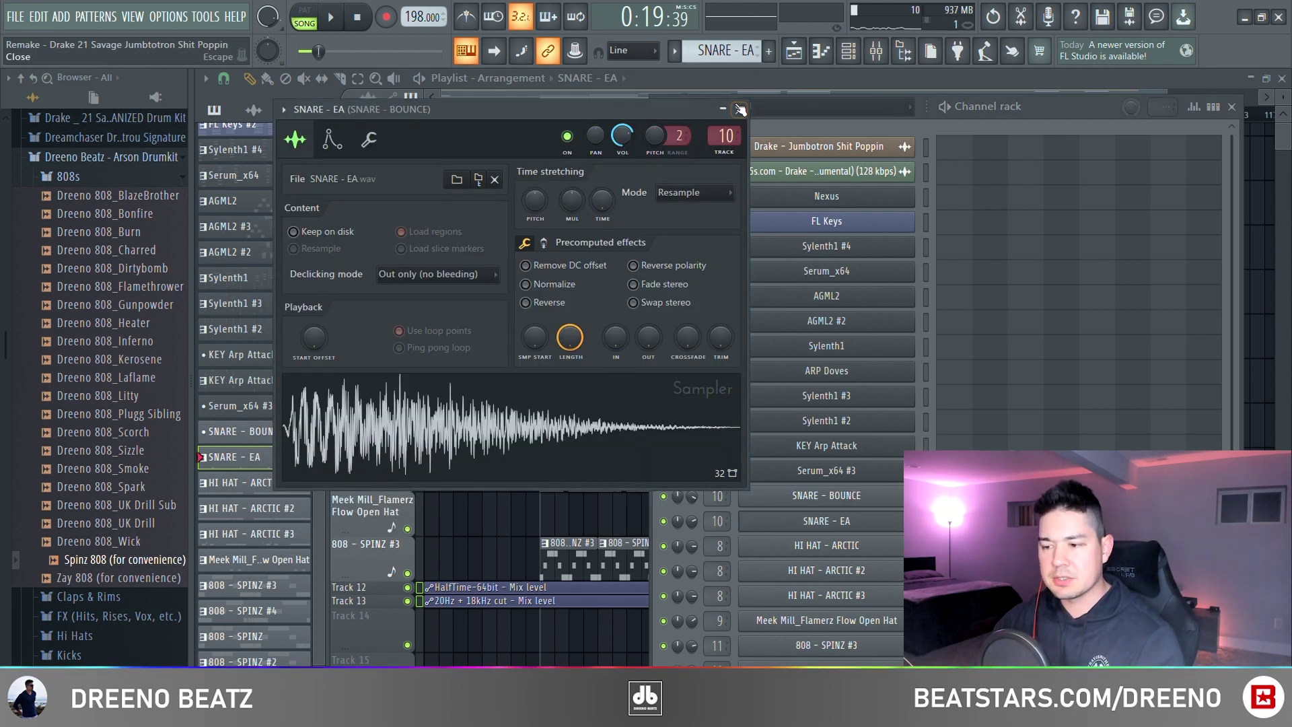
{"action": "left_click", "coordinate": [739, 109]}
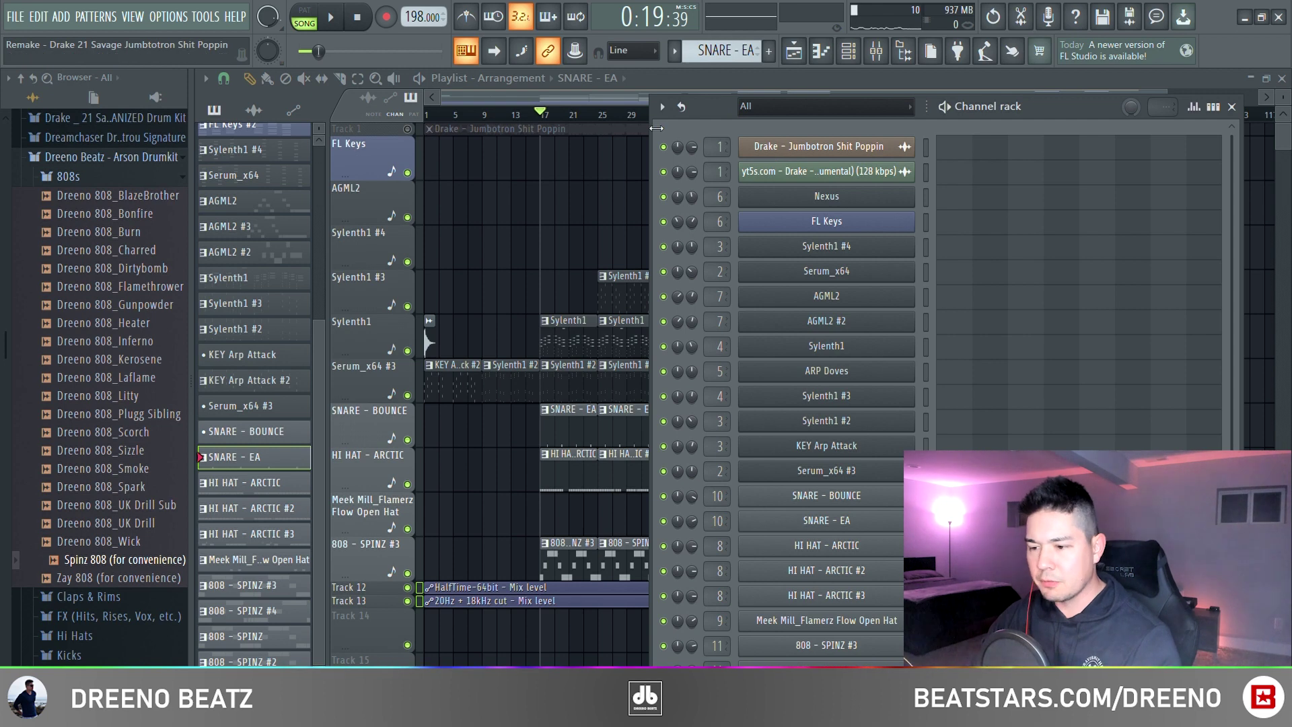
View the HI HAT - ARCTIC pattern in the piano roll and play it in pattern mode.
{"action": "key", "text": "F6"}
{"action": "key", "text": "F6"}
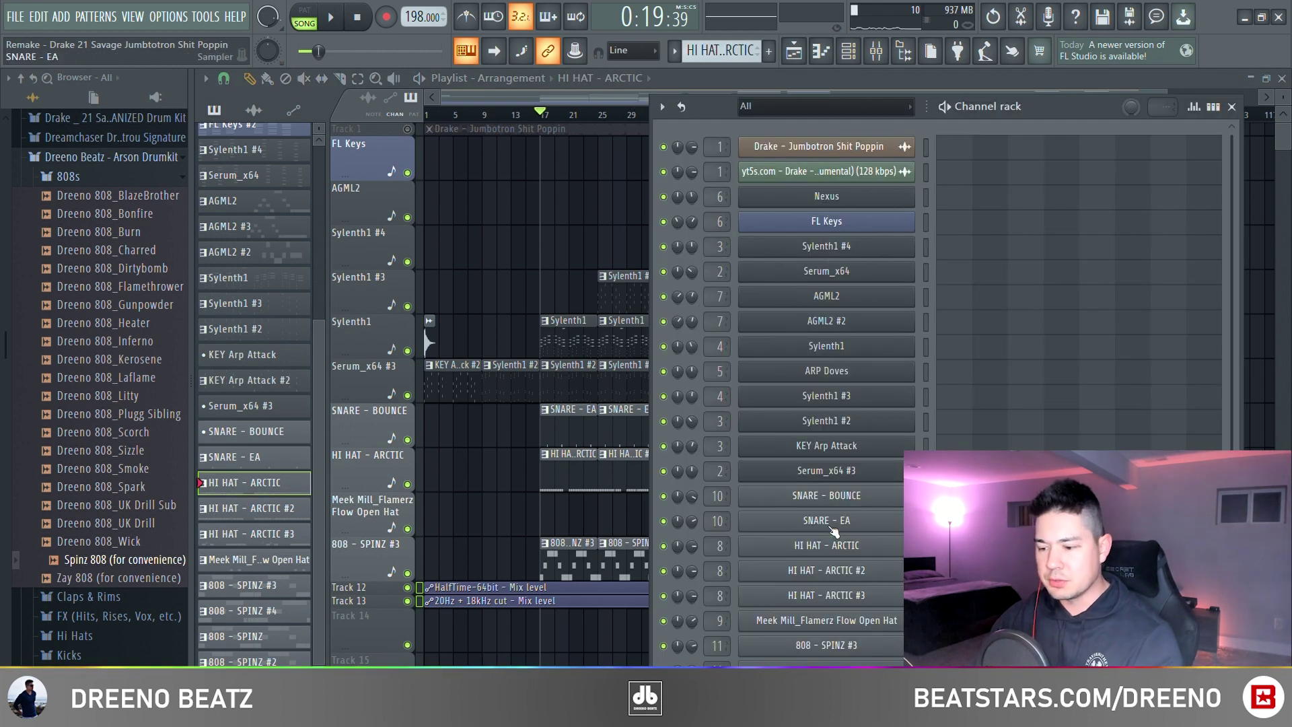
{"action": "left_click", "coordinate": [827, 550]}
{"action": "key", "text": "F7"}
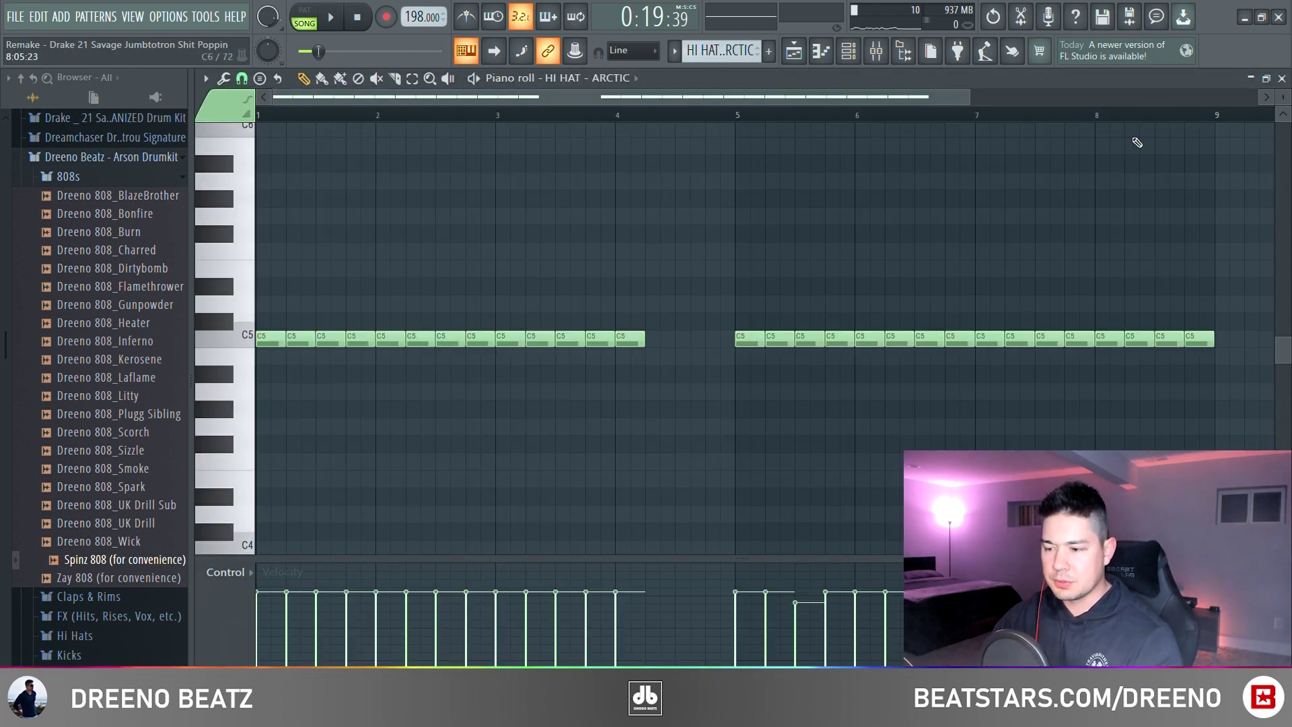
{"action": "left_click", "coordinate": [296, 19]}
{"action": "key", "text": "space"}
{"action": "key", "text": "space"}
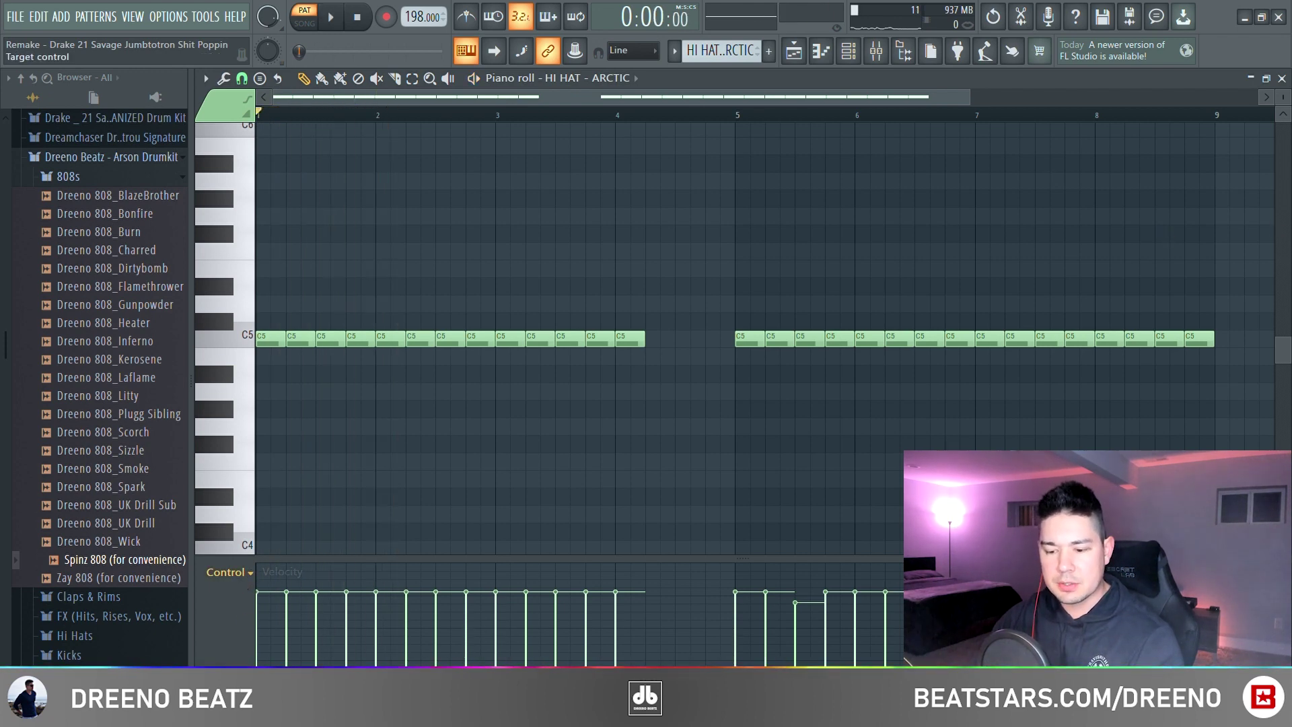
Show the hi-hat notes' fine pitch in the control lane and check the reverb on the HI HAT - ARCTIC mixer track.
{"action": "left_click", "coordinate": [252, 471]}
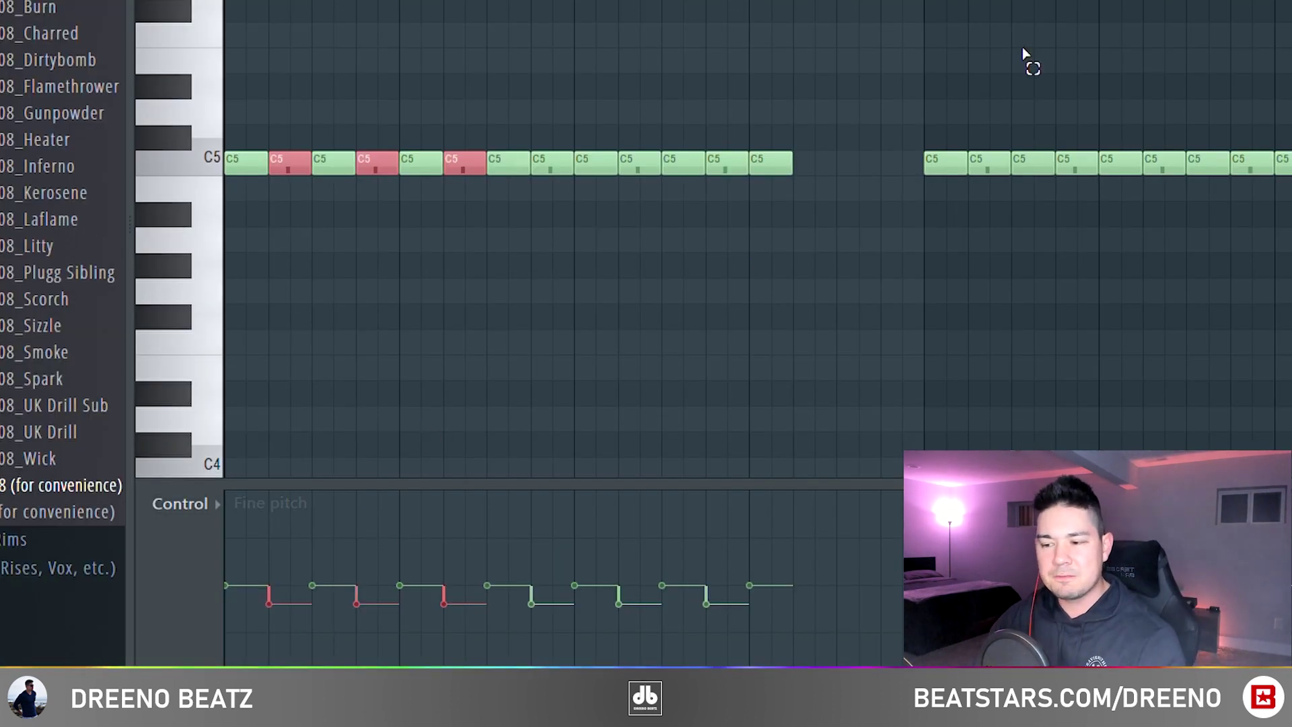
{"action": "key", "text": "space"}
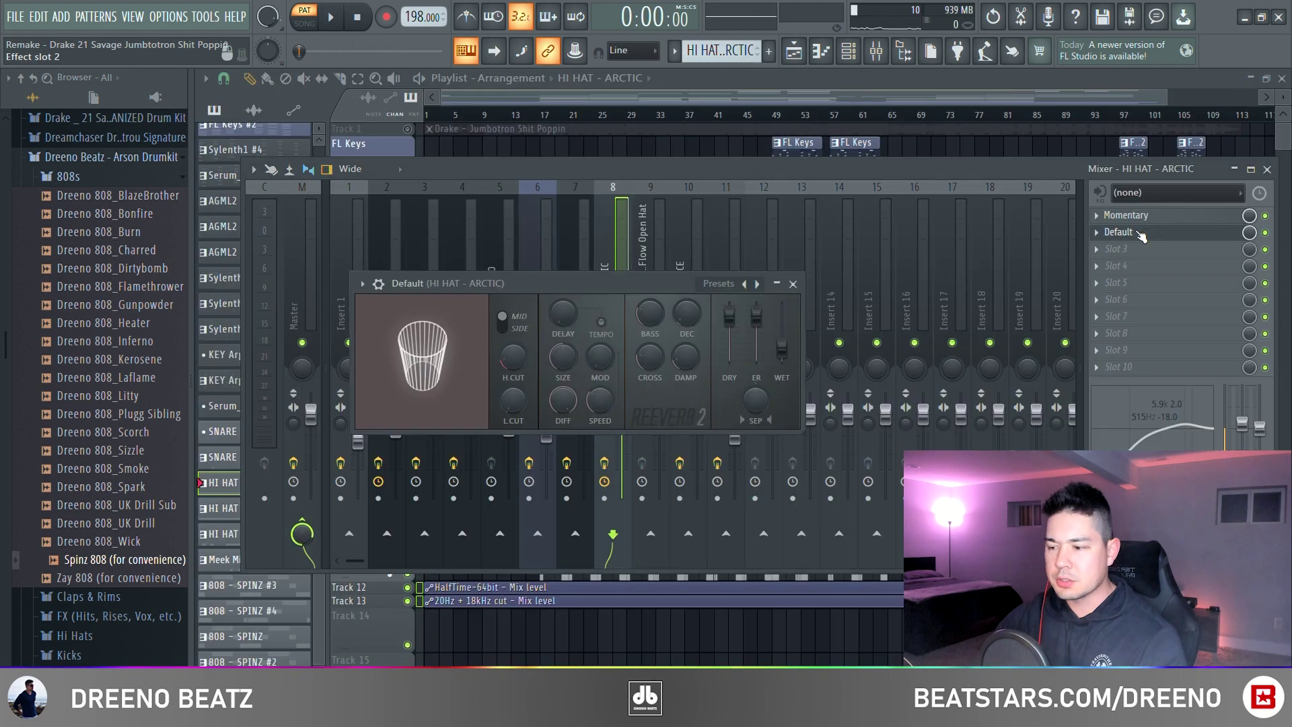
{"action": "left_click", "coordinate": [794, 284]}
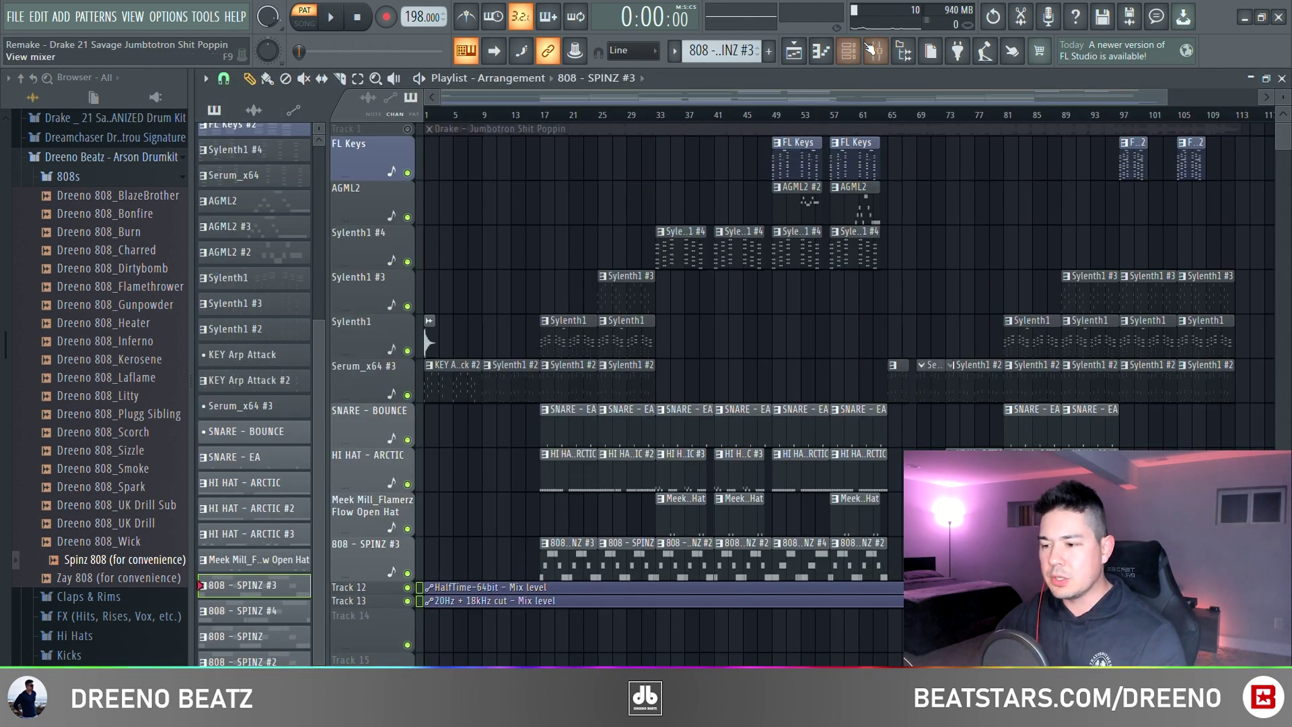
Open the sample settings of the 808 - SPINZ #3 channel and slightly adjust its fade-out amount.
{"action": "left_click", "coordinate": [856, 53]}
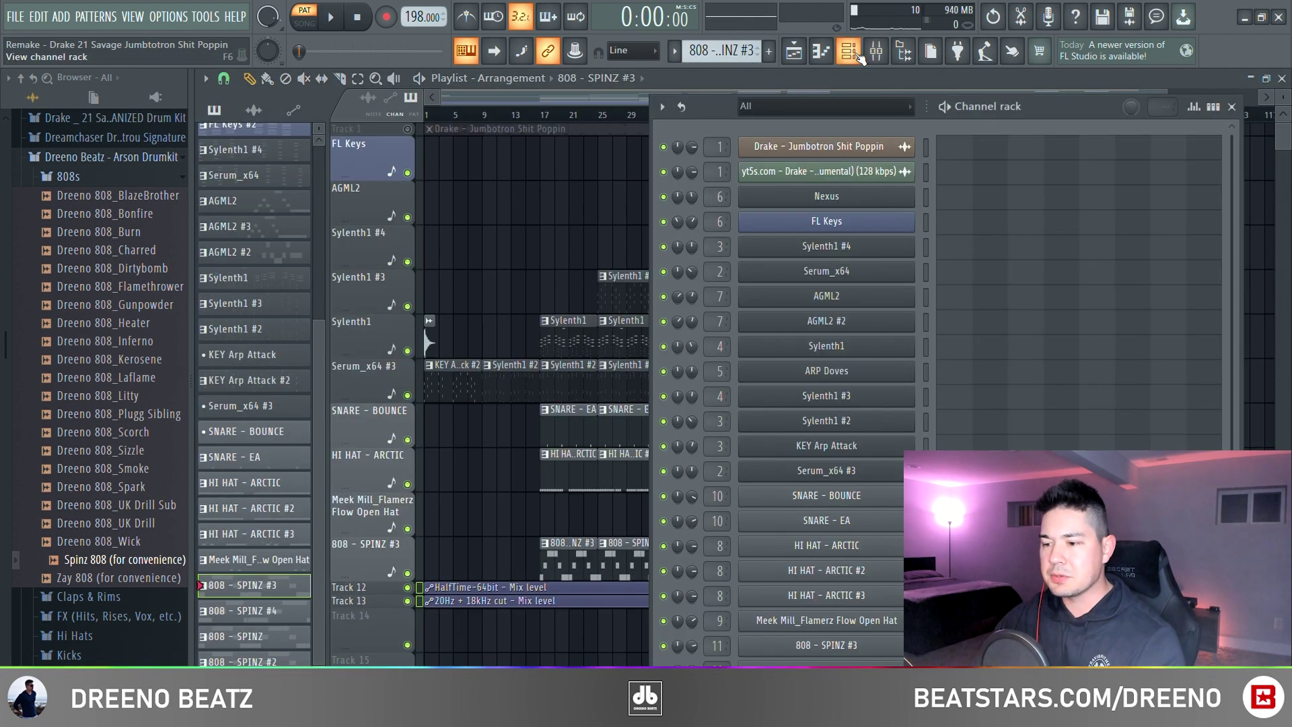
{"action": "left_click", "coordinate": [859, 647]}
{"action": "left_click_drag", "start_coordinate": [509, 211], "coordinate": [503, 176]}
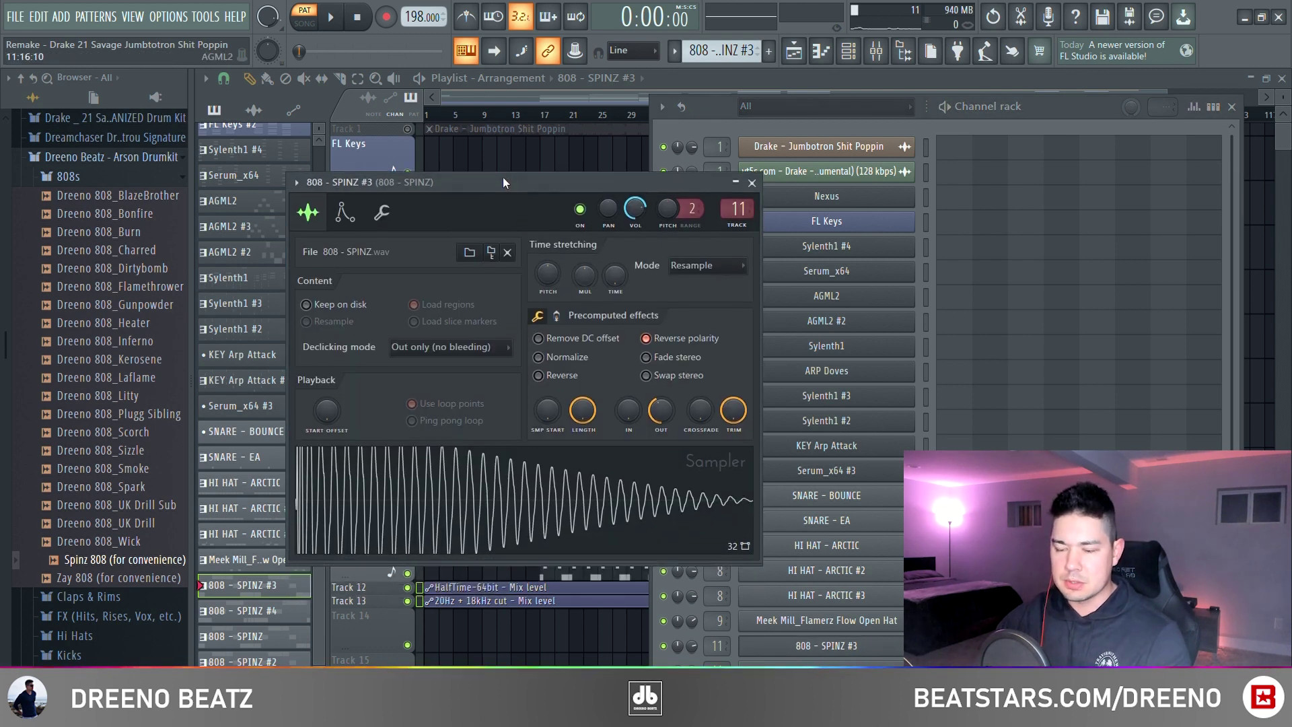
{"action": "left_click_drag", "start_coordinate": [657, 412], "coordinate": [655, 412]}
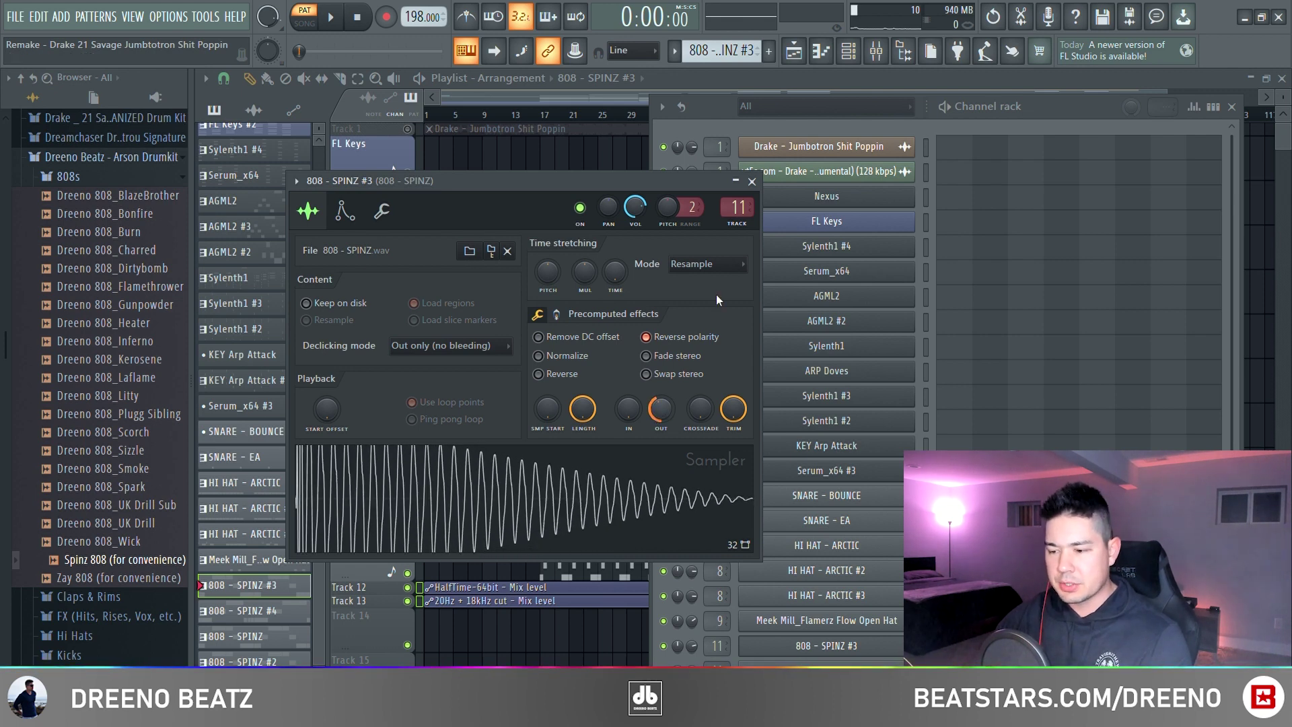
View the 808 - SPINZ #3 notes in the piano roll, play the pattern, and close the piano roll.
{"action": "left_click", "coordinate": [983, 647]}
{"action": "left_click", "coordinate": [980, 647]}
{"action": "key", "text": "space"}
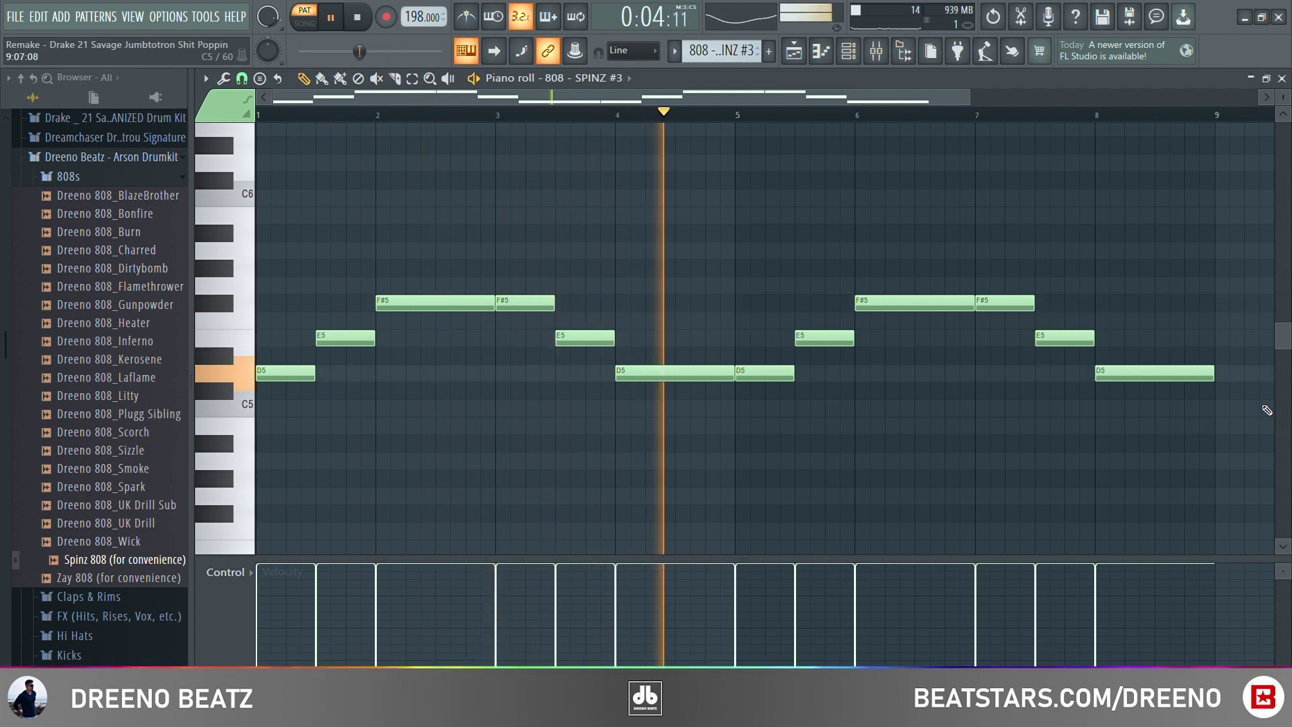
{"action": "key", "text": "space"}
{"action": "left_click", "coordinate": [1282, 78]}
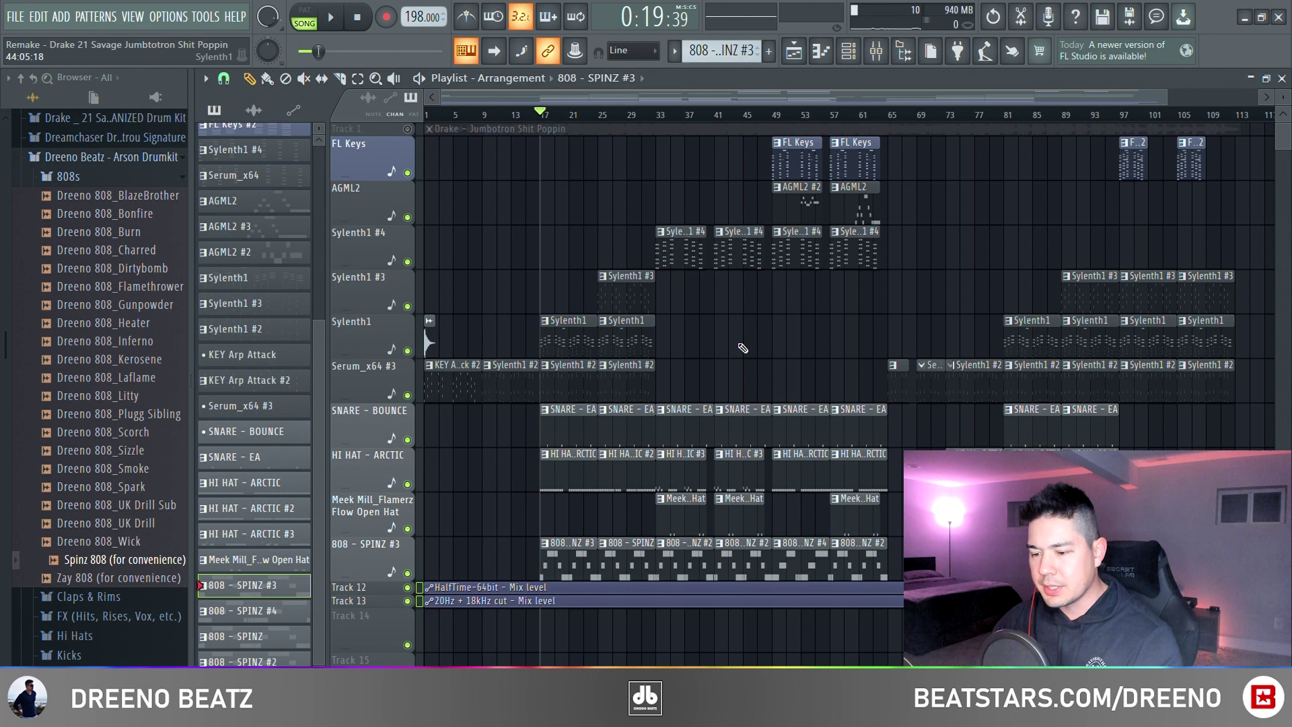
Play the song from bar 17, and again from about bar 23 into the section where Sylenth1 #3 enters.
{"action": "key", "text": "space"}
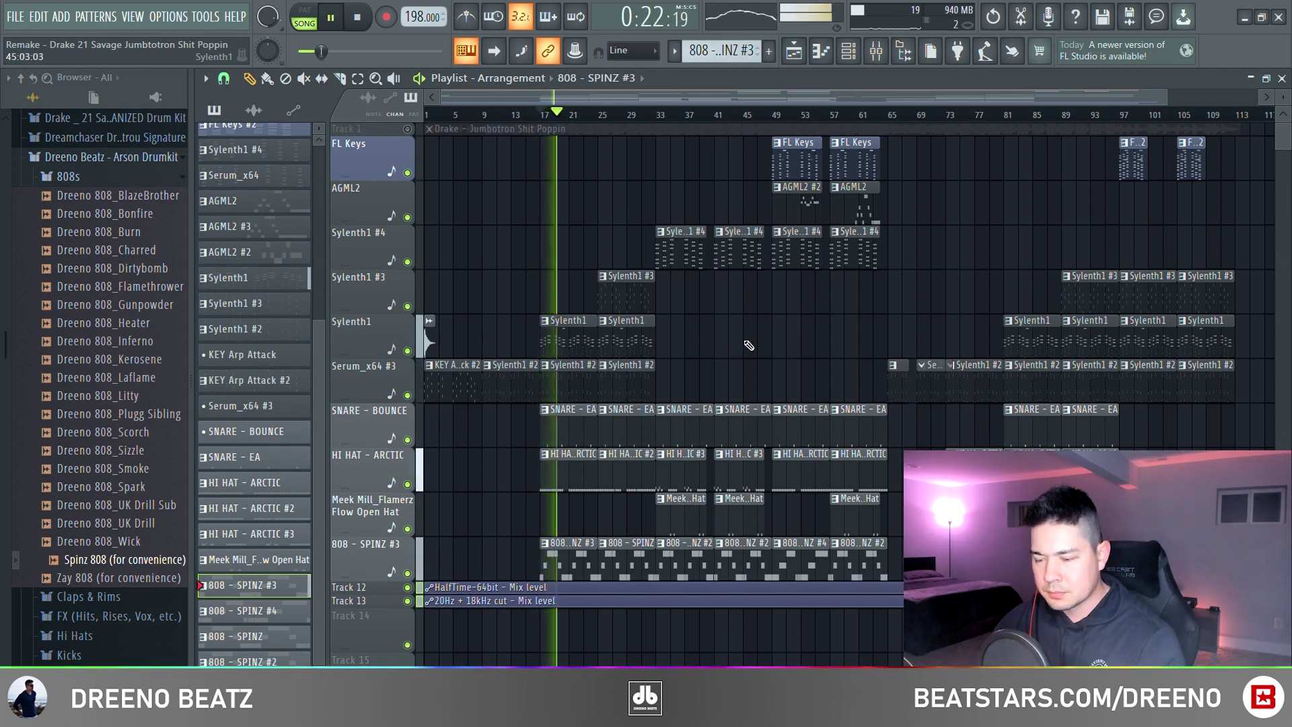
{"action": "key", "text": "space"}
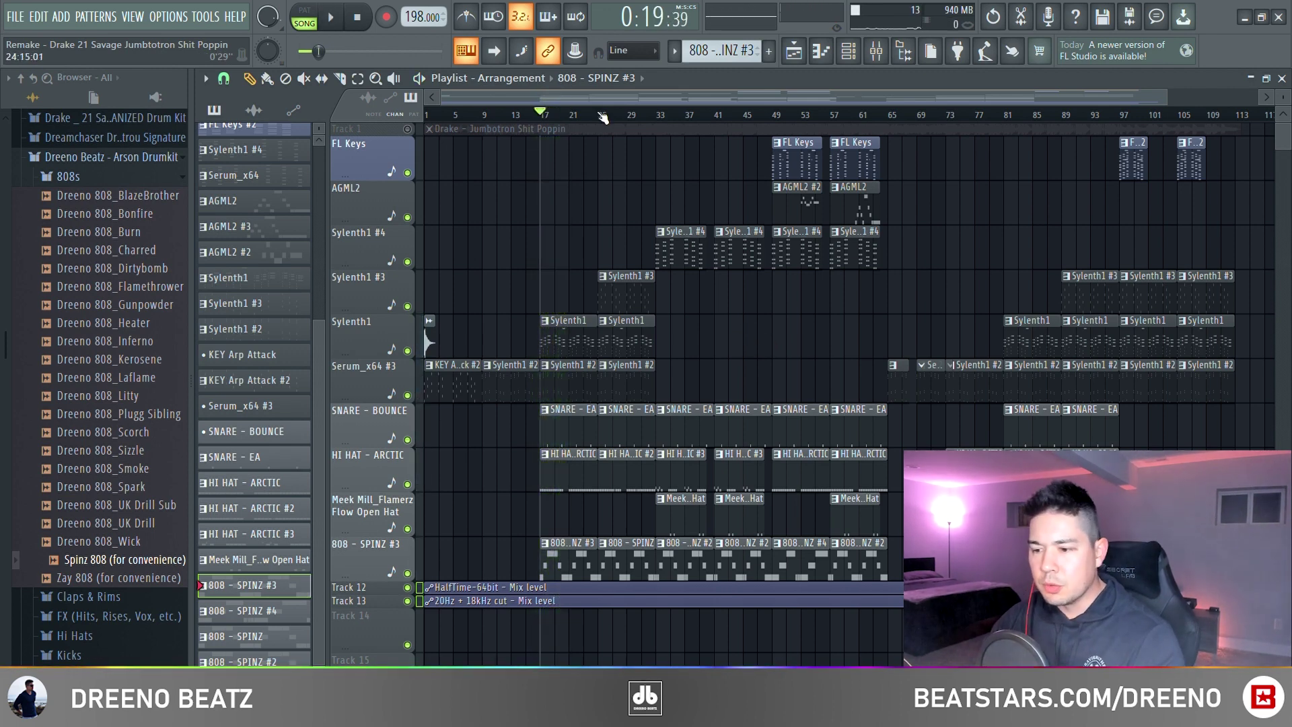
{"action": "scroll", "coordinate": [608, 229], "scroll_direction": "up", "scroll_amount": 4}
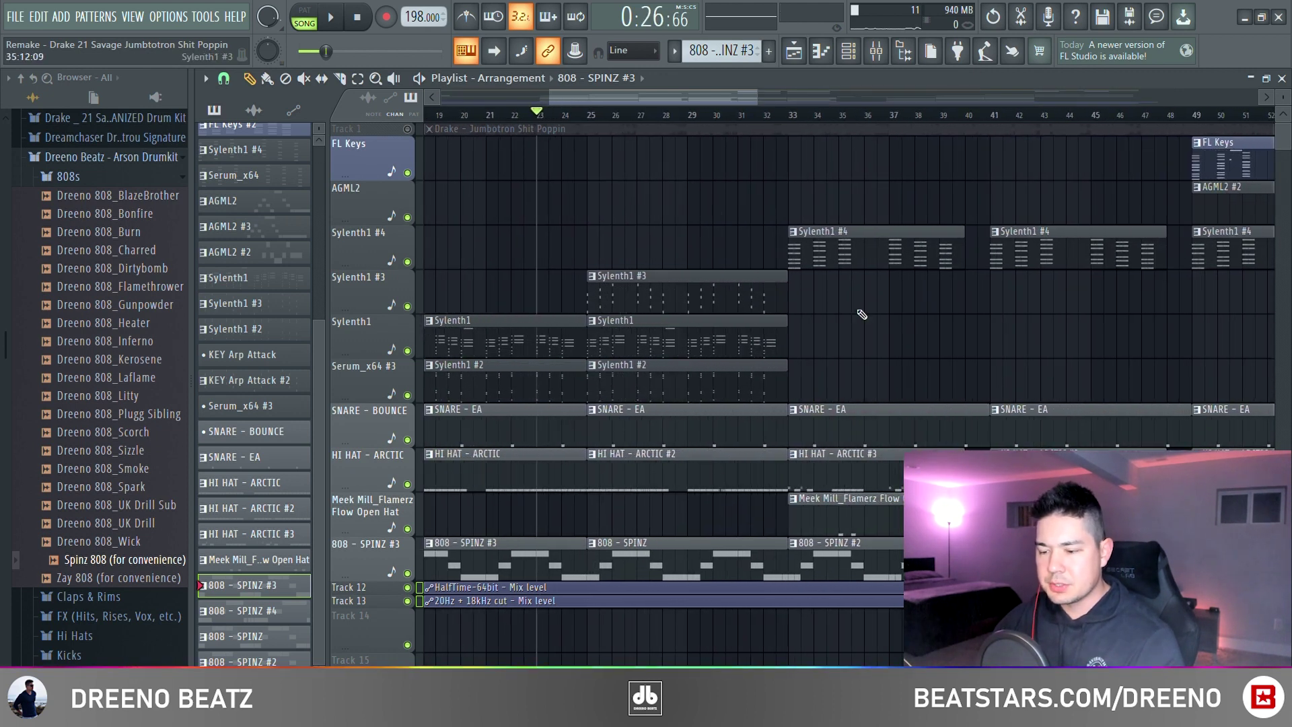
{"action": "key", "text": "space"}
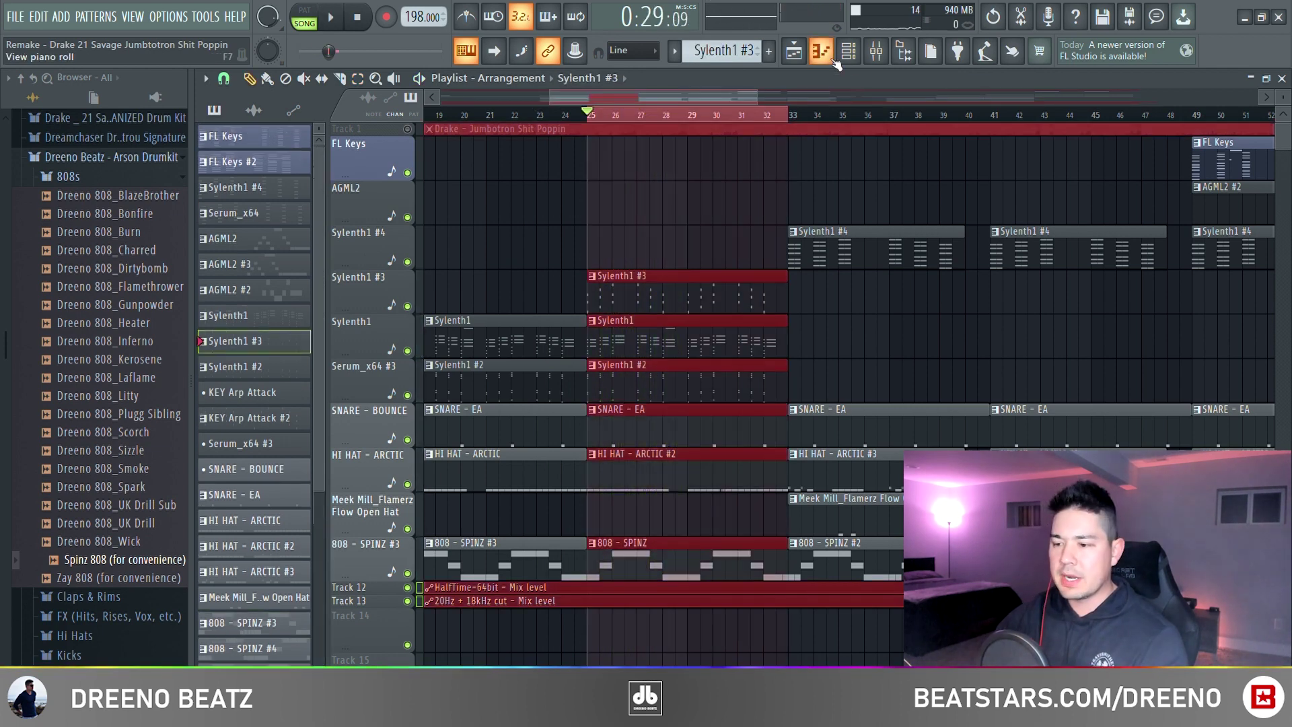
Open the Sylenth1 #3 channel's instrument and examine its preset settings.
{"action": "left_click", "coordinate": [848, 52]}
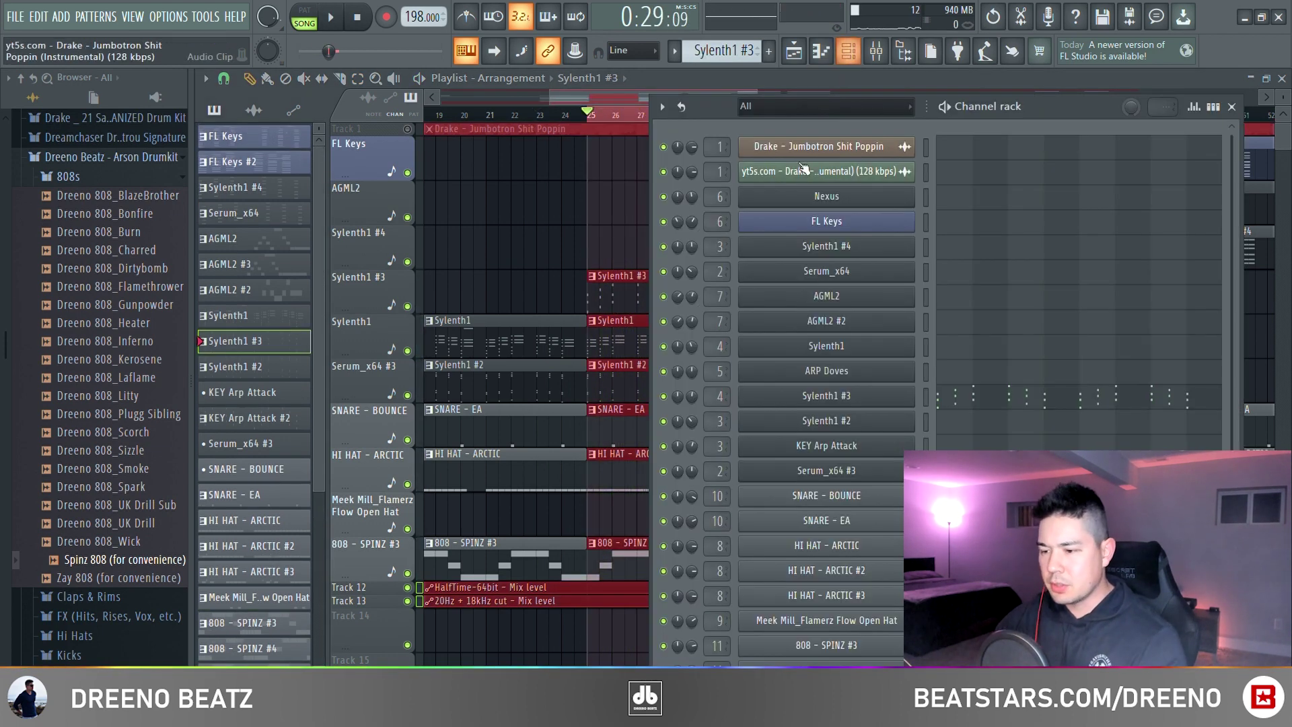
{"action": "left_click", "coordinate": [870, 397]}
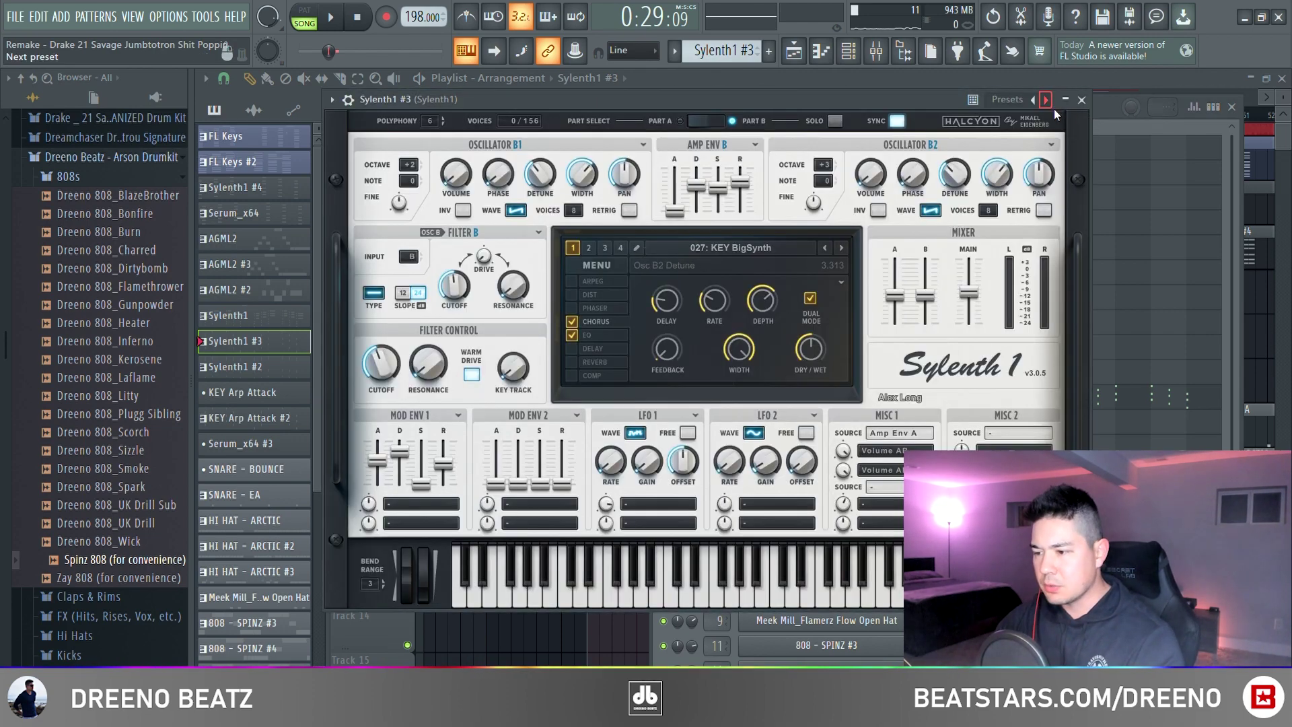
{"action": "left_click_drag", "start_coordinate": [1043, 109], "coordinate": [943, 120]}
{"action": "left_click", "coordinate": [982, 110]}
View the Sylenth1 #3 notes in the piano roll, play them in the song, and close the piano roll.
{"action": "key", "text": "F7"}
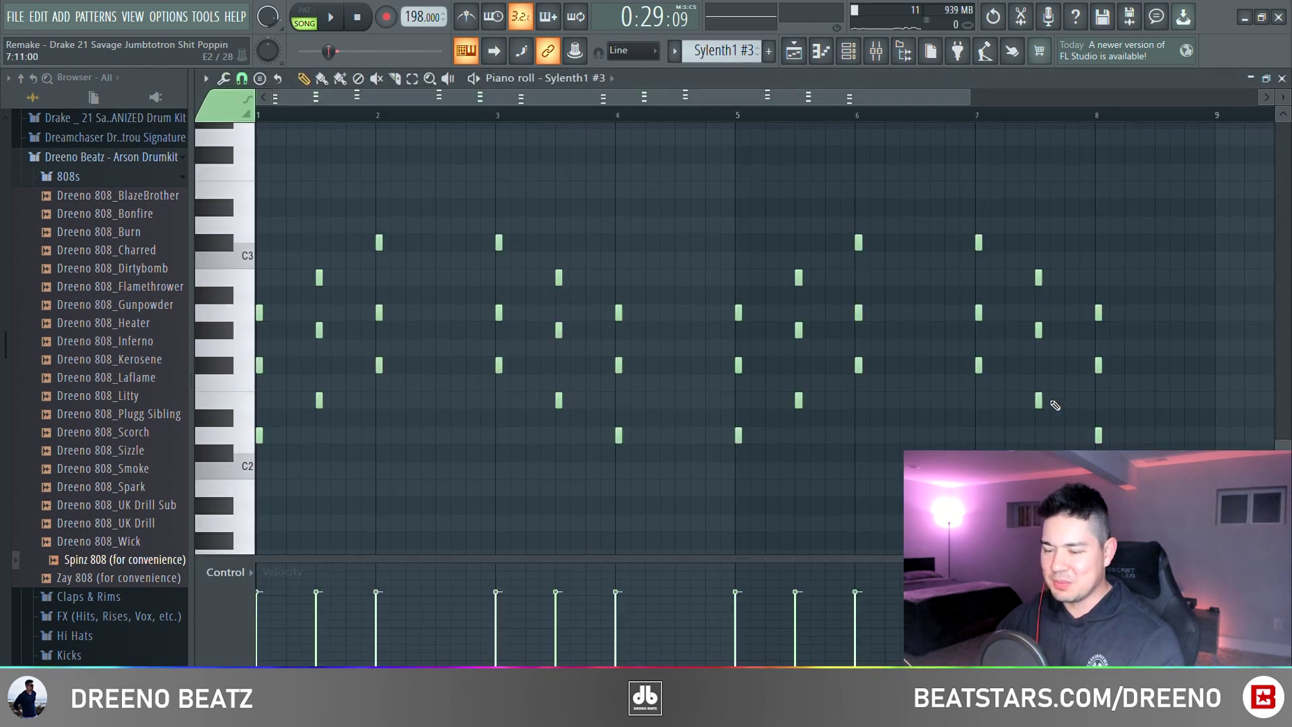
{"action": "key", "text": "space"}
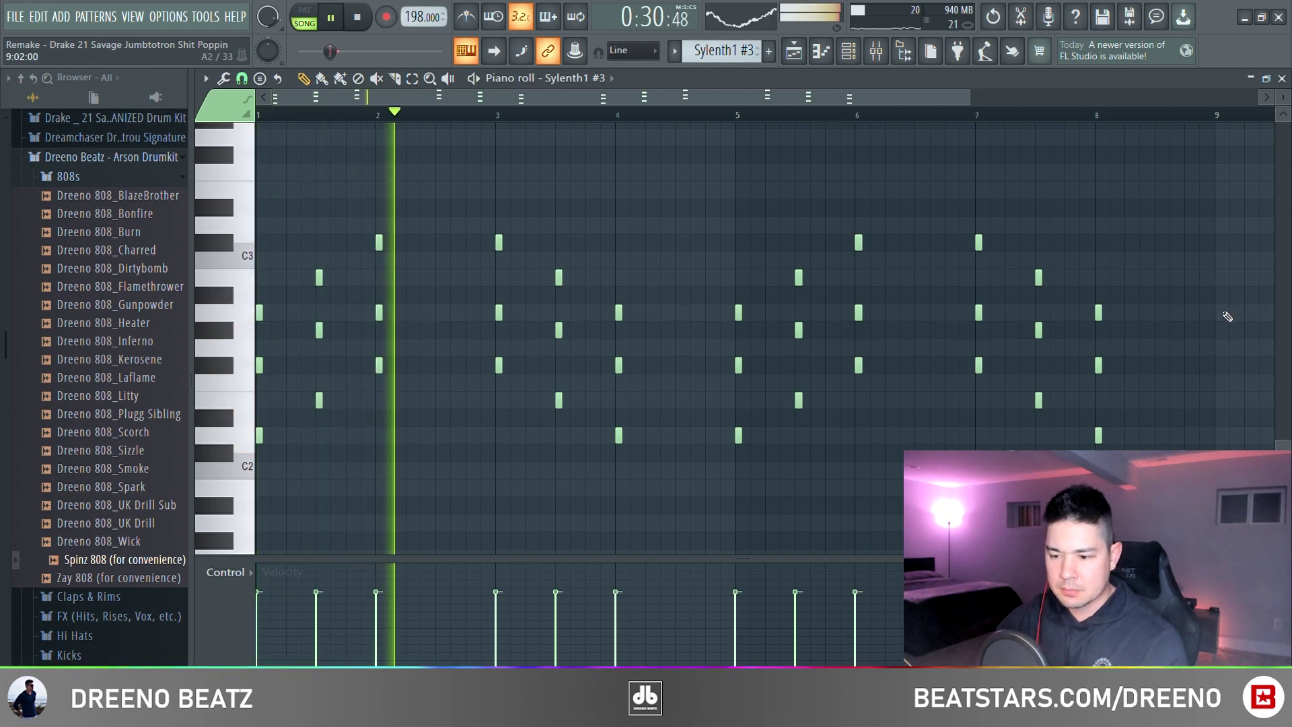
{"action": "left_click", "coordinate": [1283, 78]}
{"action": "key", "text": "space"}
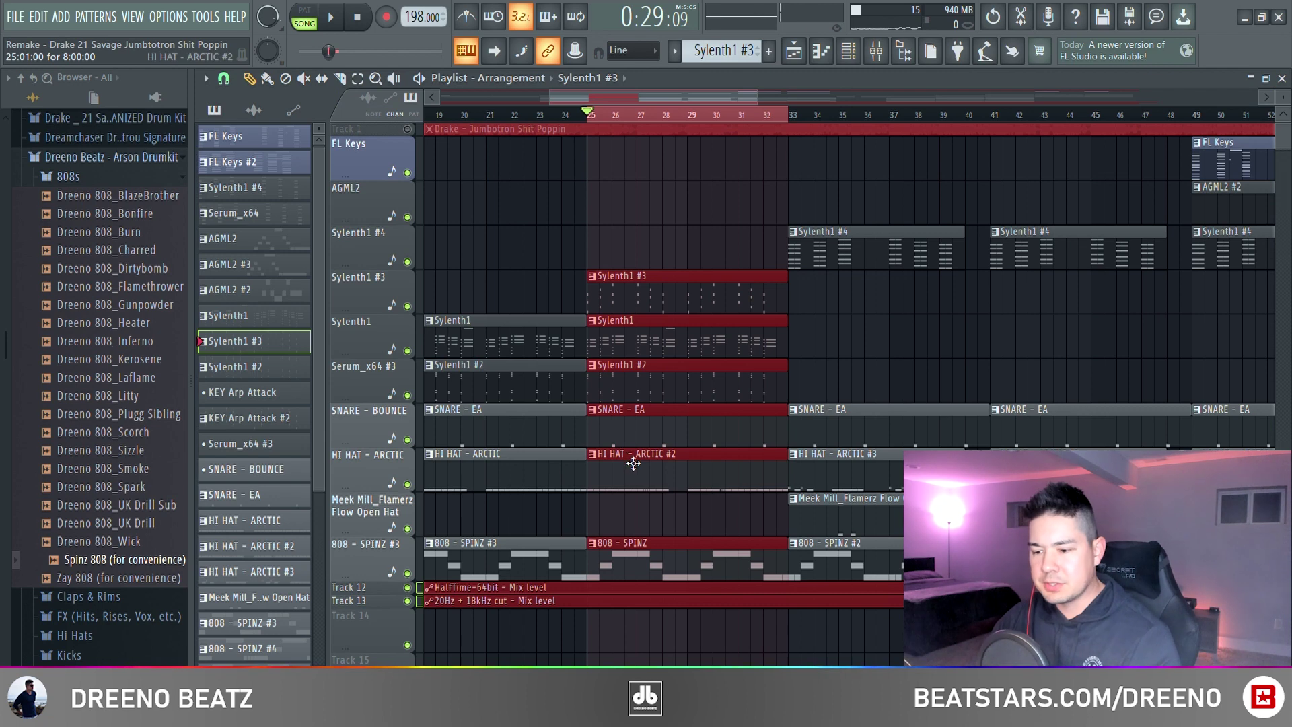
View the HI HAT - ARCTIC #2 notes in the piano roll, play them, and clear the selection on the fast roll in bar 6.
{"action": "left_click", "coordinate": [633, 464]}
{"action": "key", "text": "F6"}
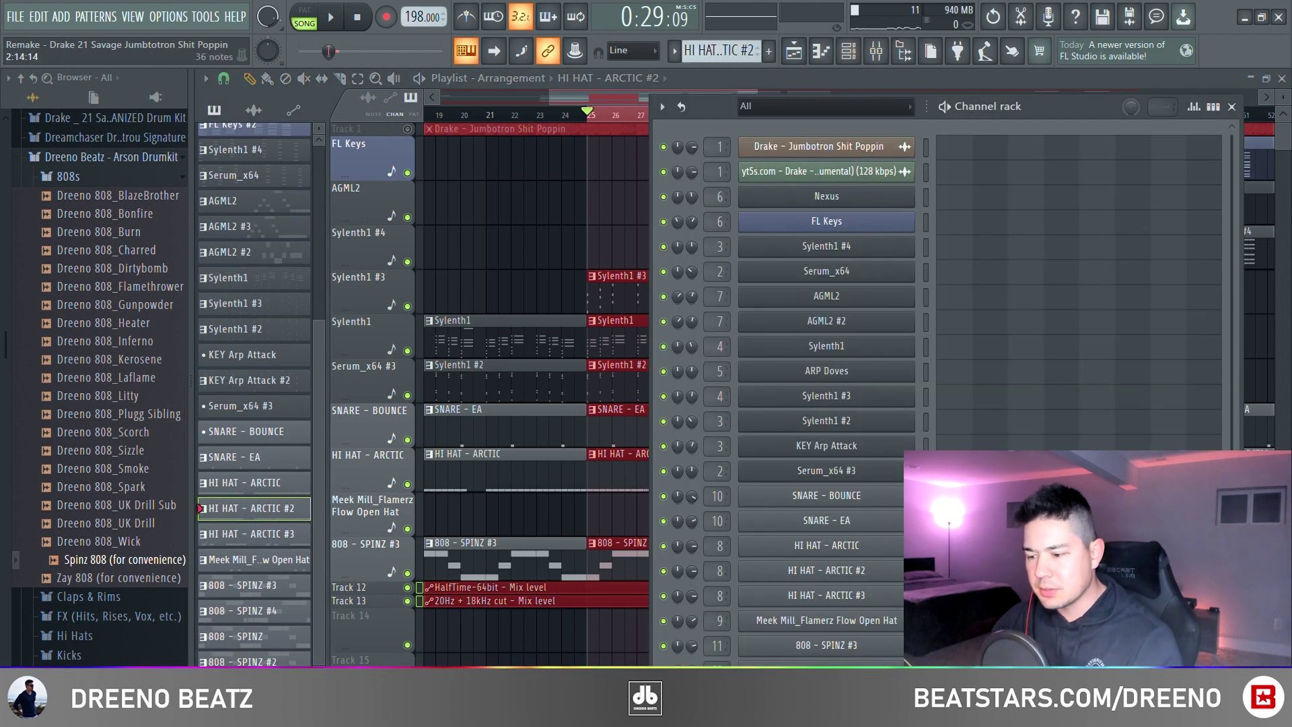
{"action": "key", "text": "F7"}
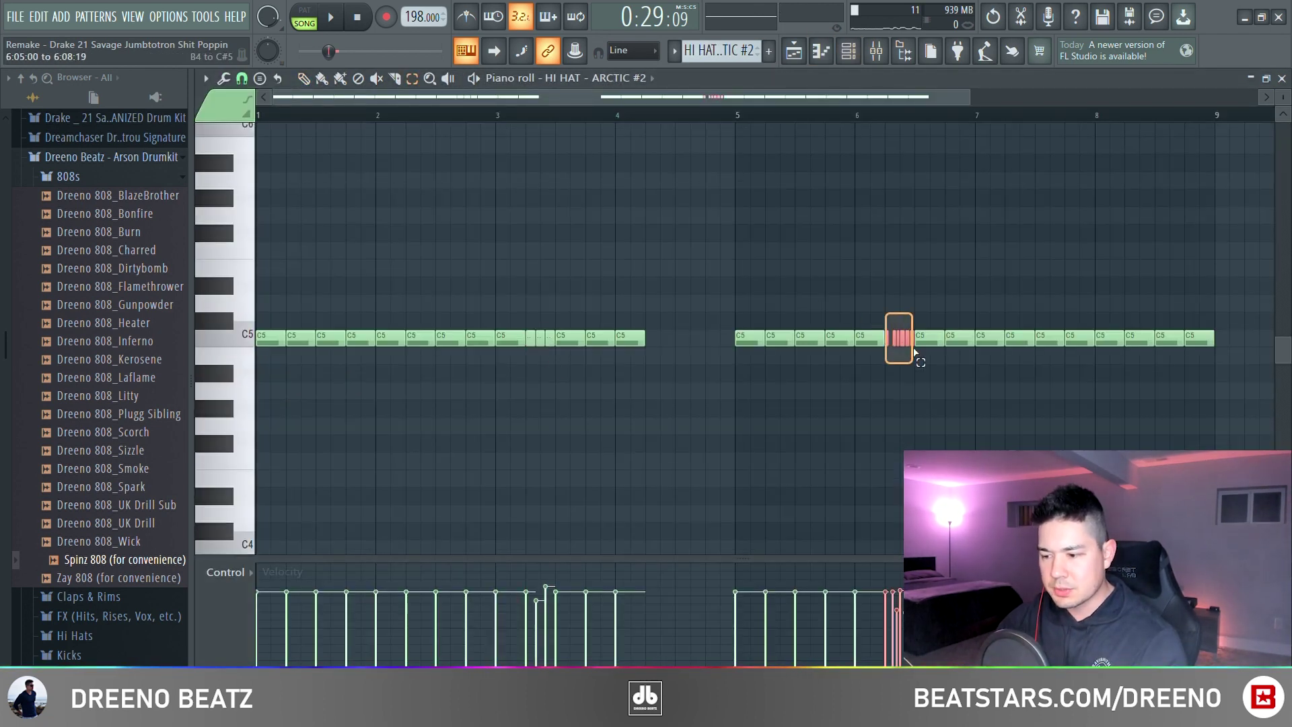
{"action": "key", "text": "space"}
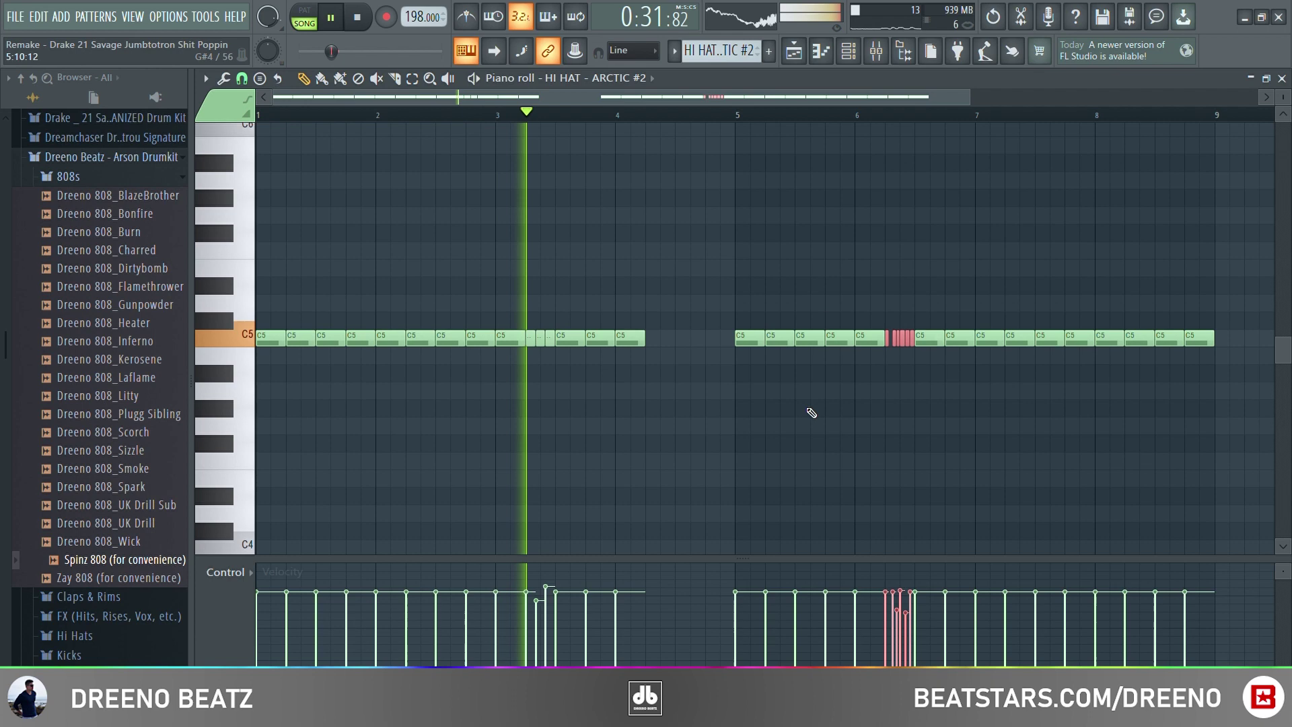
{"action": "left_click", "coordinate": [1023, 478], "text": "ctrl"}
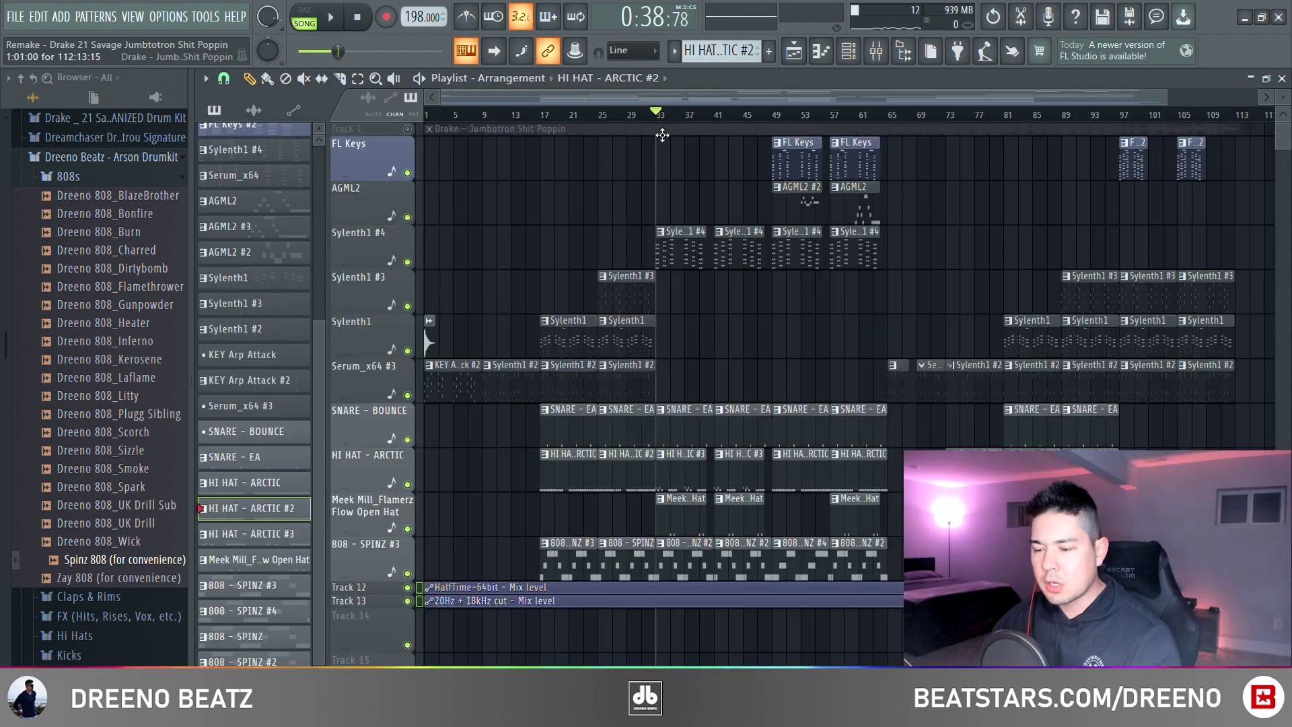
Play the song in the playlist from about bar 31 into the section where Sylenth1 #4 enters.
{"action": "scroll", "coordinate": [632, 117], "scroll_direction": "up", "scroll_amount": 4}
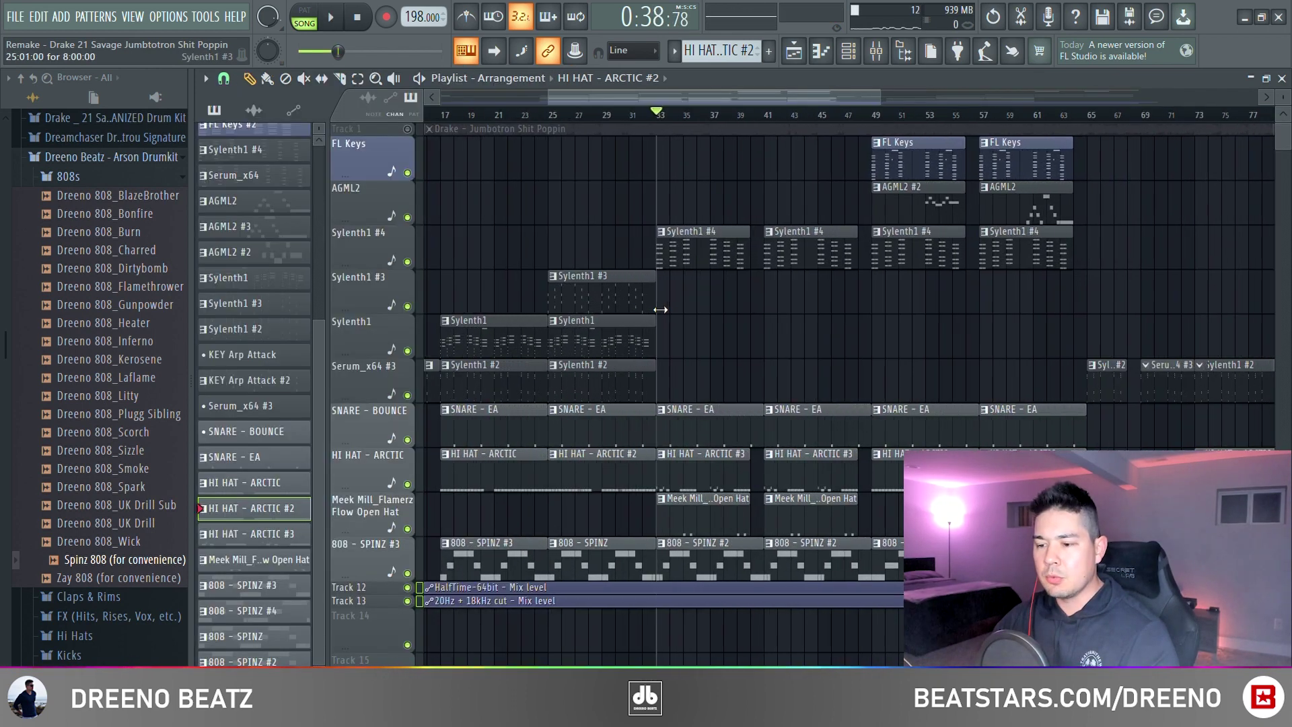
{"action": "left_click", "coordinate": [641, 116]}
{"action": "key", "text": "space"}
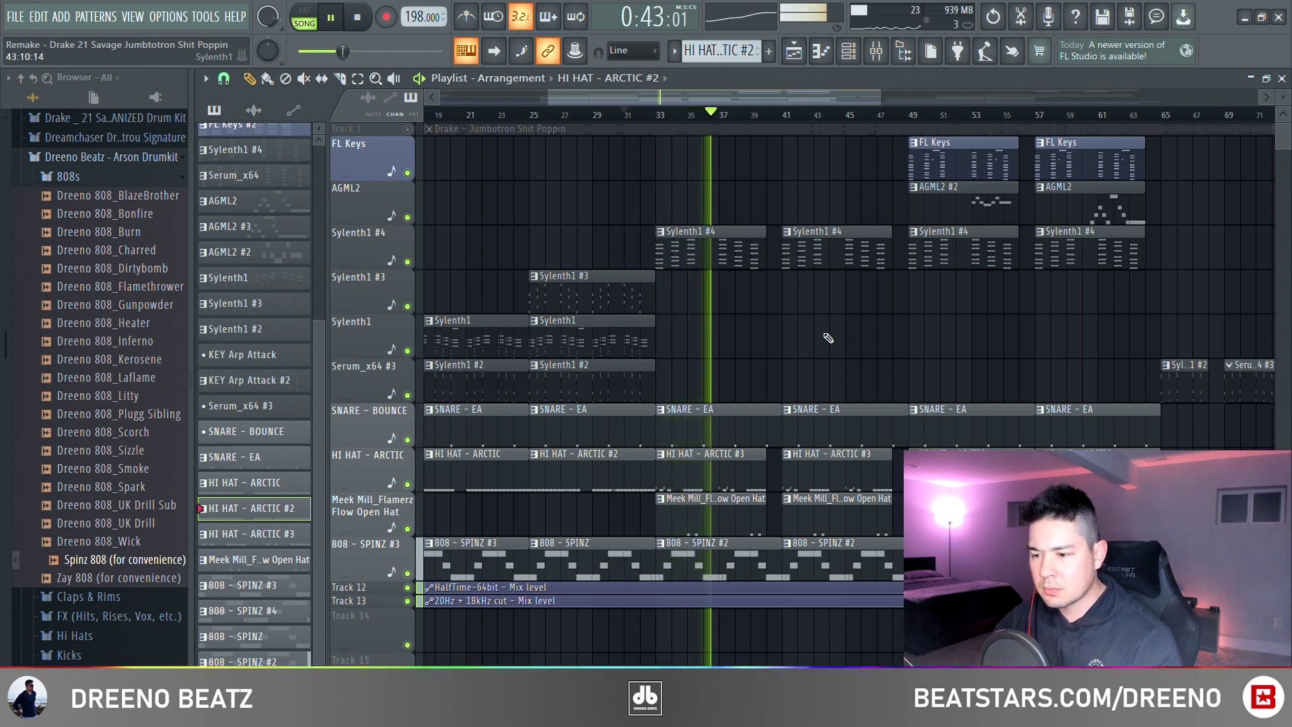
{"action": "key", "text": "space"}
Examine the Sylenth1 #4 channel's instrument preset, view its notes in the piano roll, and play them.
{"action": "left_click", "coordinate": [710, 253]}
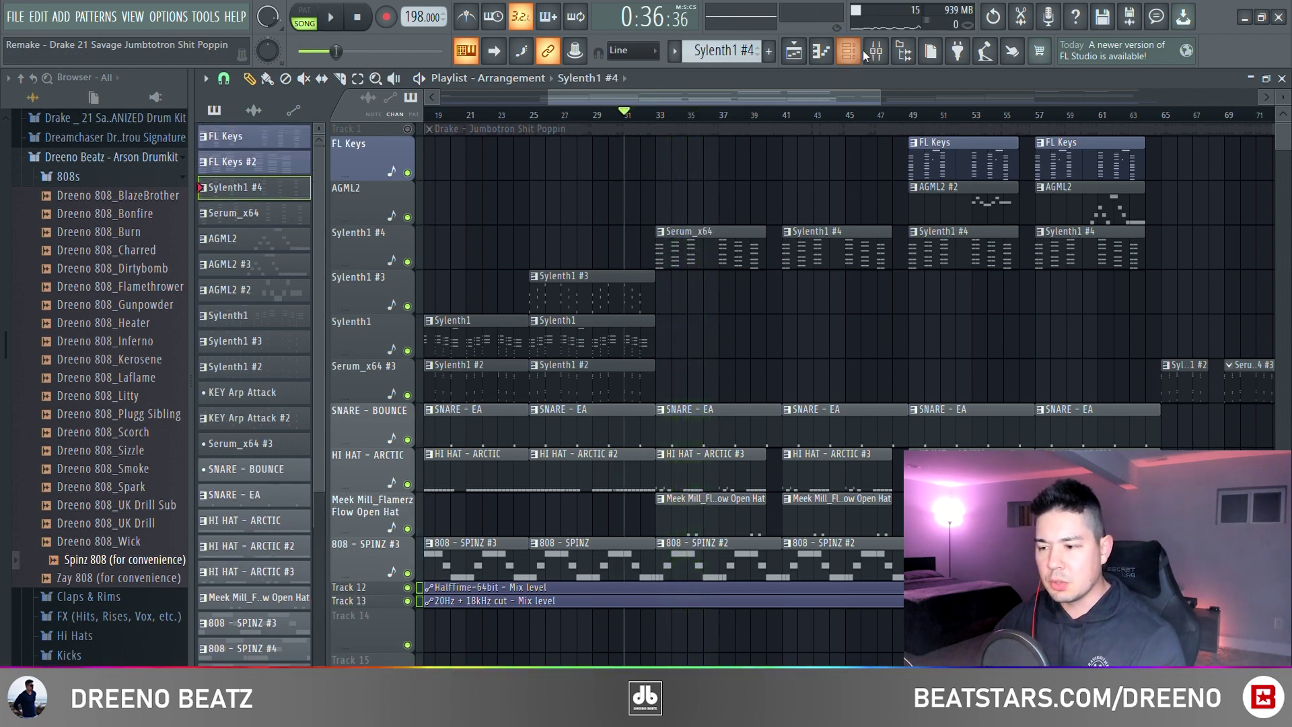
{"action": "left_click", "coordinate": [849, 50]}
{"action": "left_click", "coordinate": [893, 249]}
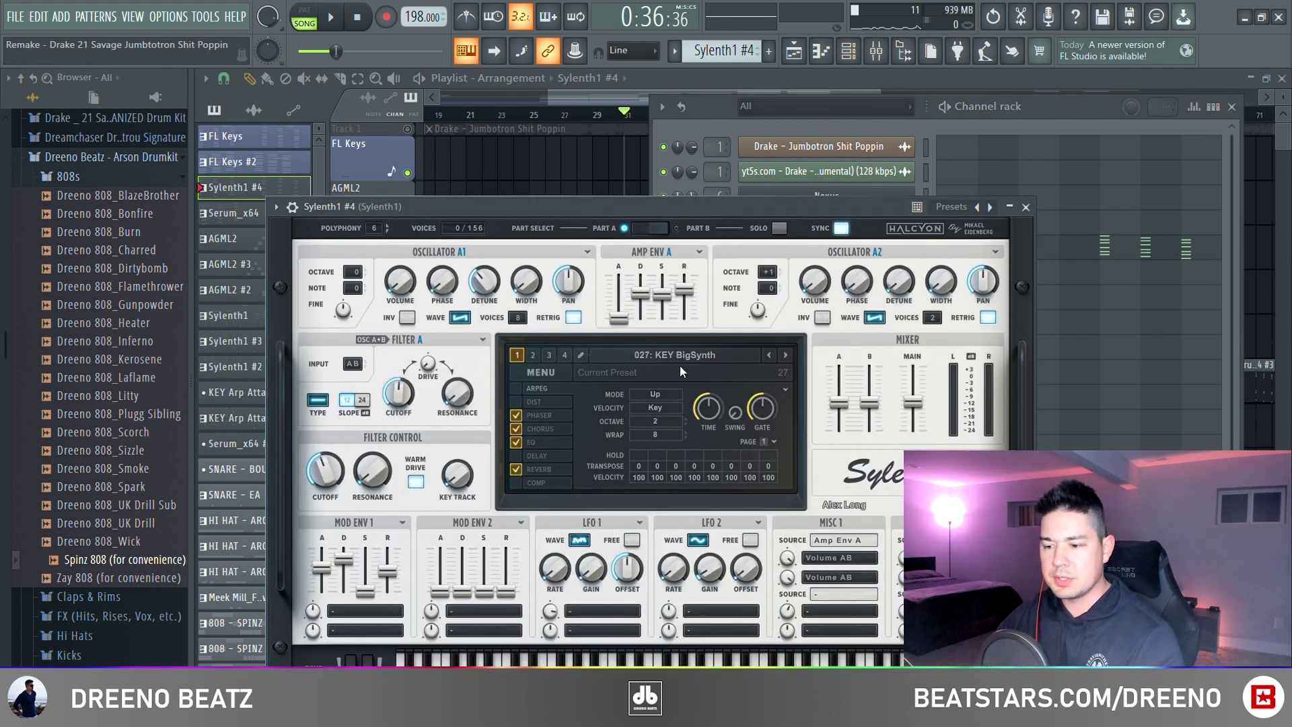
{"action": "key", "text": "F7"}
{"action": "key", "text": "space"}
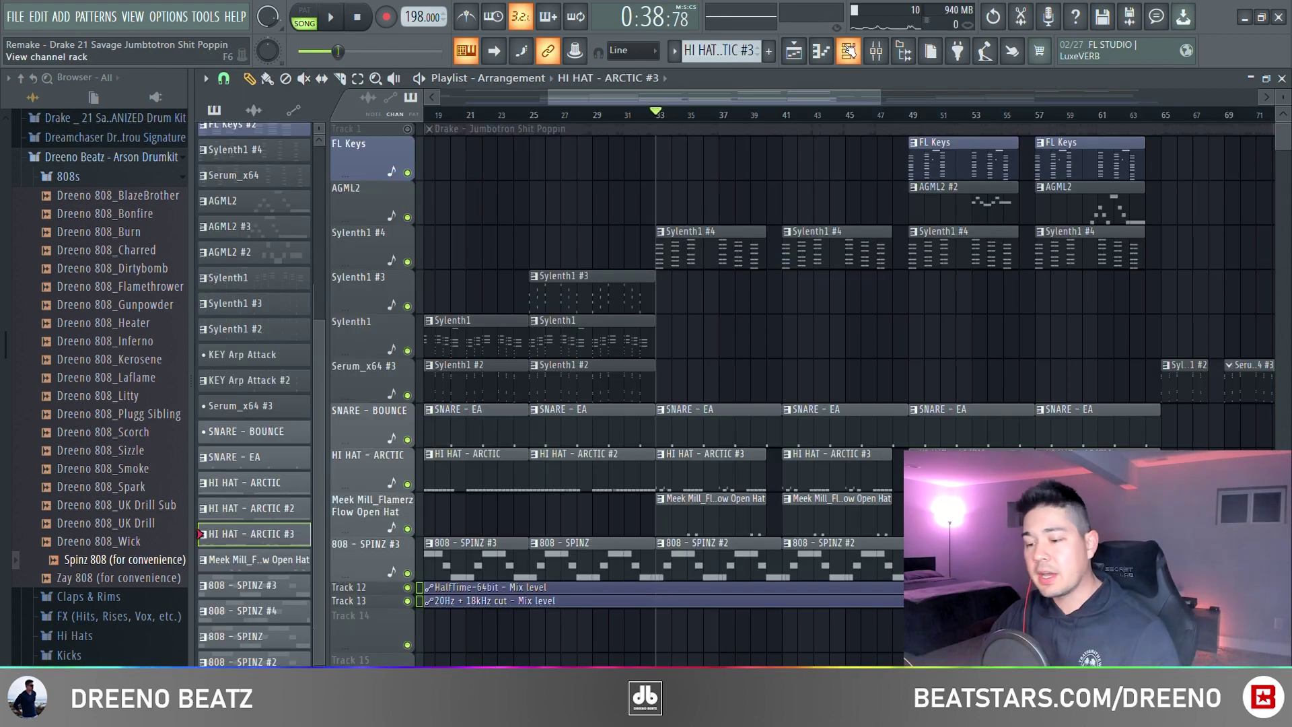
View the HI HAT - ARCTIC #3 notes in the piano roll and play the pattern from bar 33.
{"action": "left_click", "coordinate": [849, 52]}
{"action": "key", "text": "F7"}
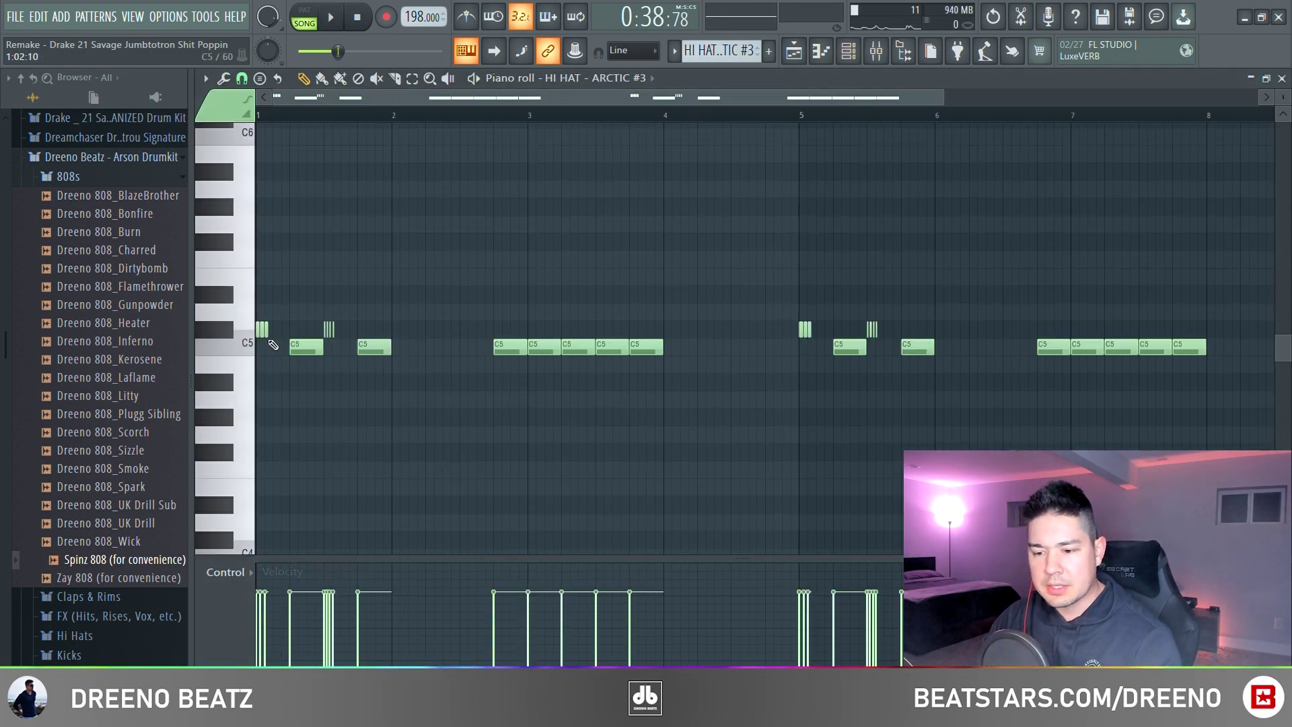
{"action": "left_click", "coordinate": [228, 331], "text": "ctrl"}
{"action": "key", "text": "space"}
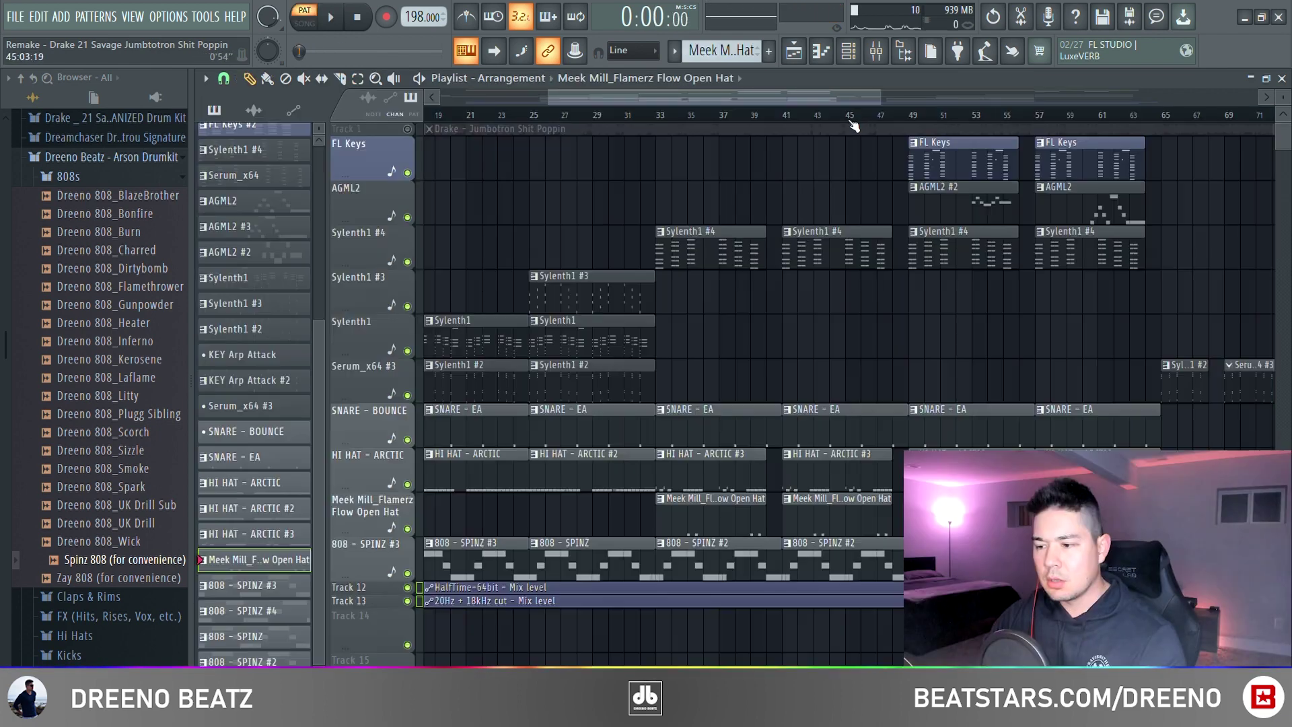
Open the sample settings of the Meek Mill_Flamerz Flow Open Hat channel and move the window higher up.
{"action": "left_click", "coordinate": [851, 57]}
{"action": "left_click", "coordinate": [846, 622]}
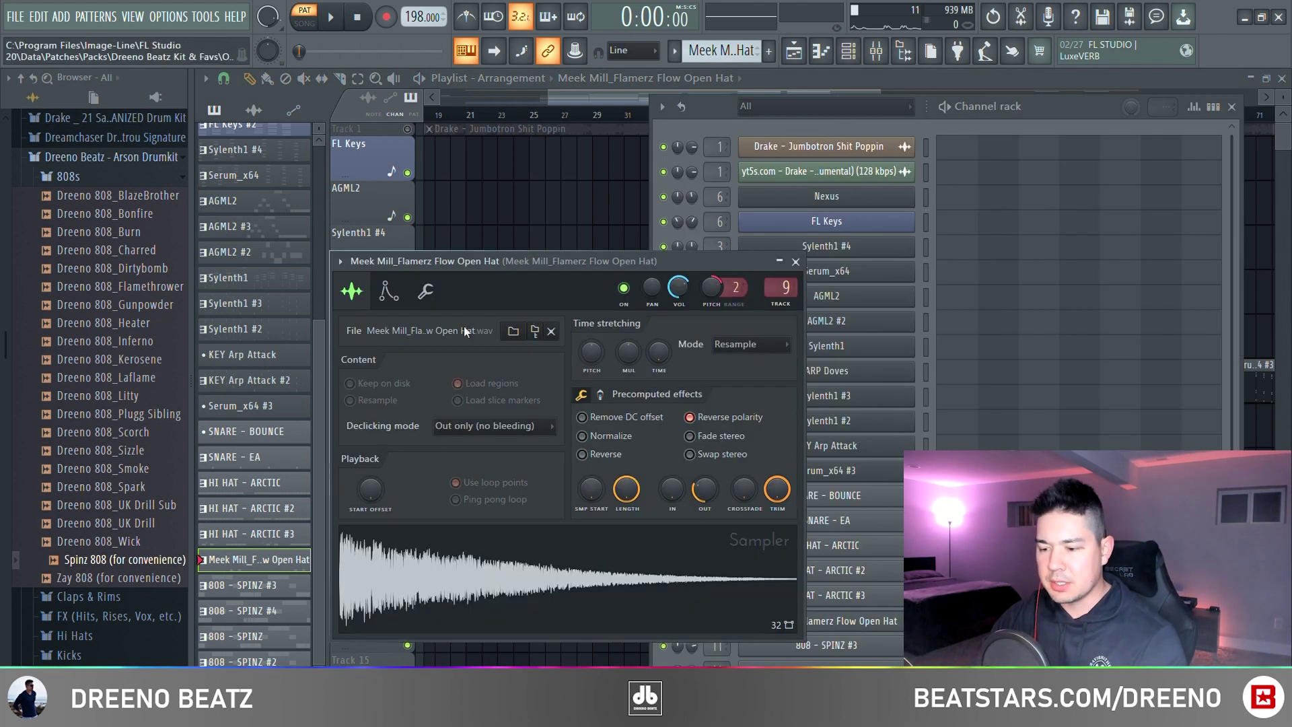
{"action": "left_click_drag", "start_coordinate": [482, 264], "coordinate": [478, 148]}
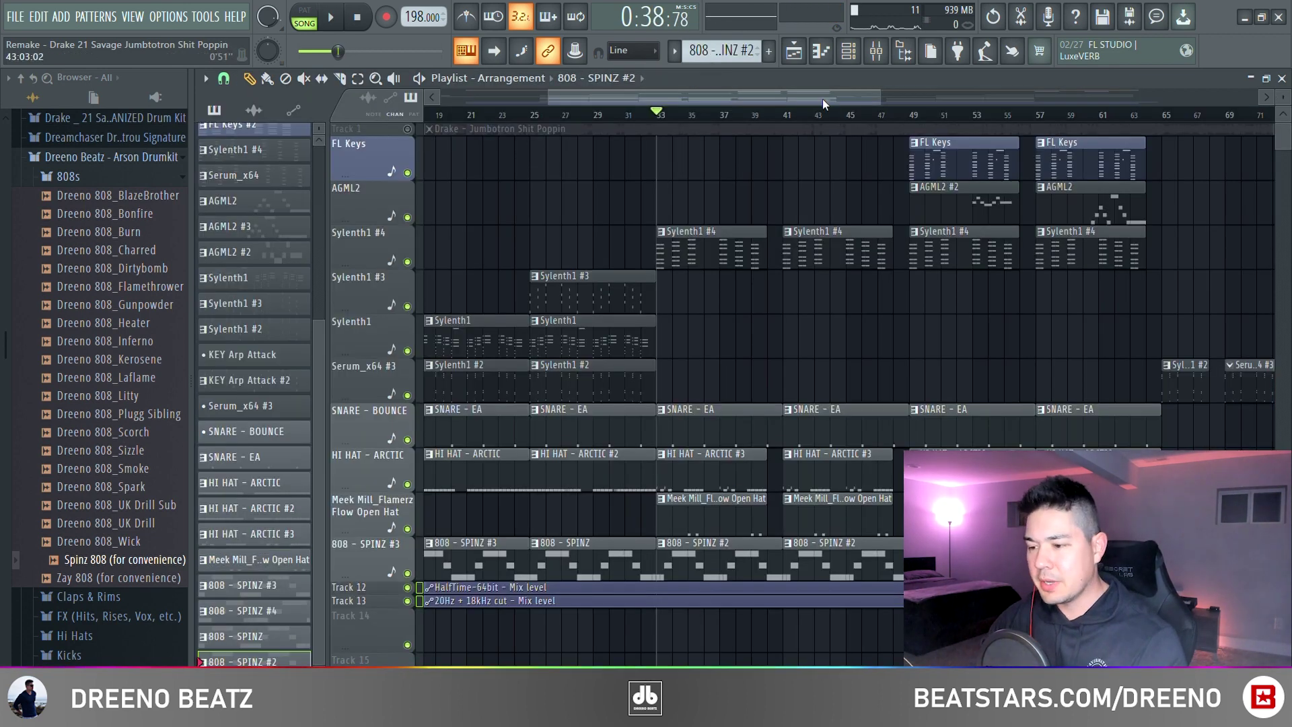
View the 808 - SPINZ #2 notes in the piano roll and play them in the song.
{"action": "left_click", "coordinate": [848, 51]}
{"action": "key", "text": "F7"}
{"action": "key", "text": "space"}
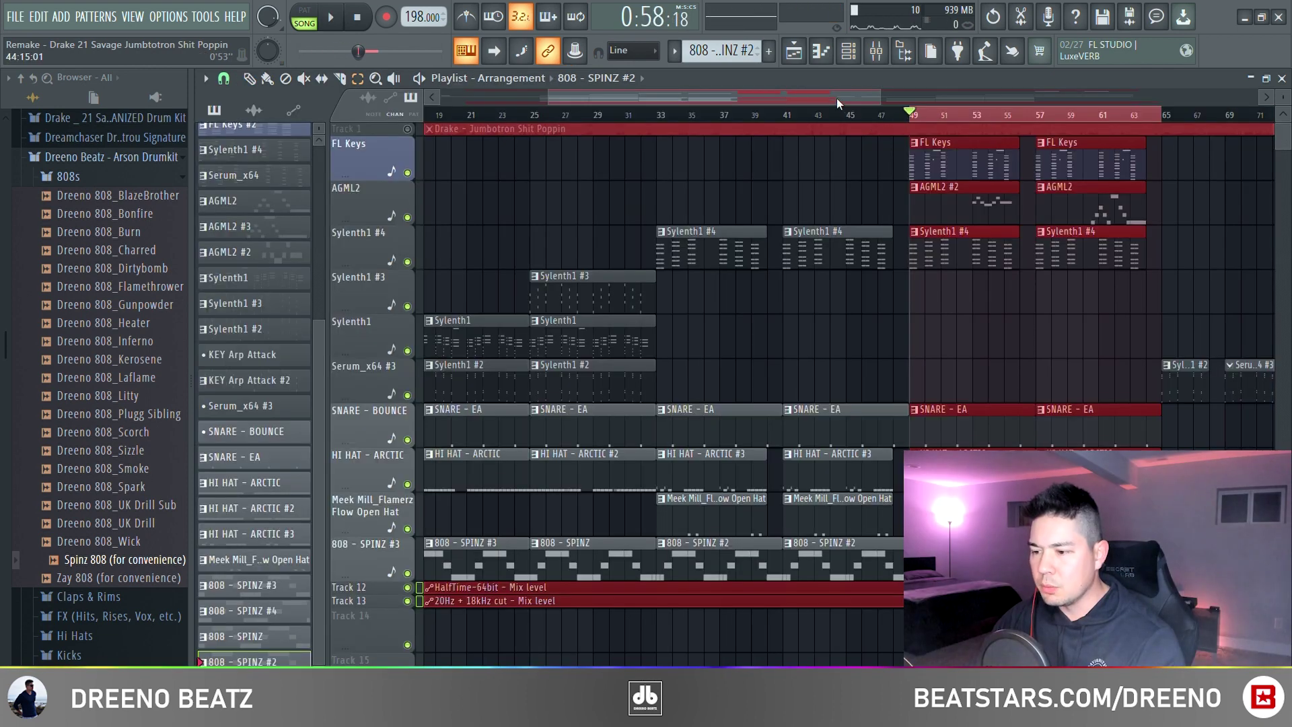
Select the playlist section from bar 49 to bar 65, where FL Keys and AGML2 come in, and play it.
{"action": "left_click_drag", "start_coordinate": [917, 134], "coordinate": [701, 133]}
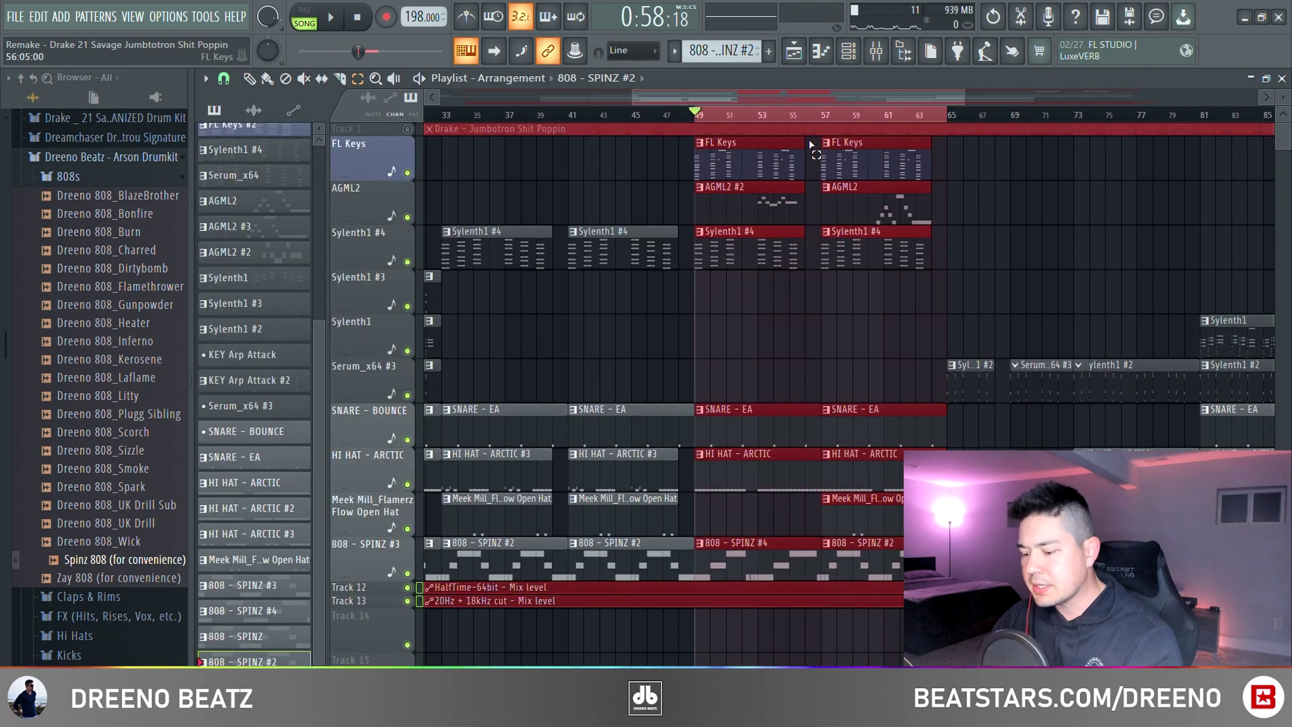
{"action": "key", "text": "space"}
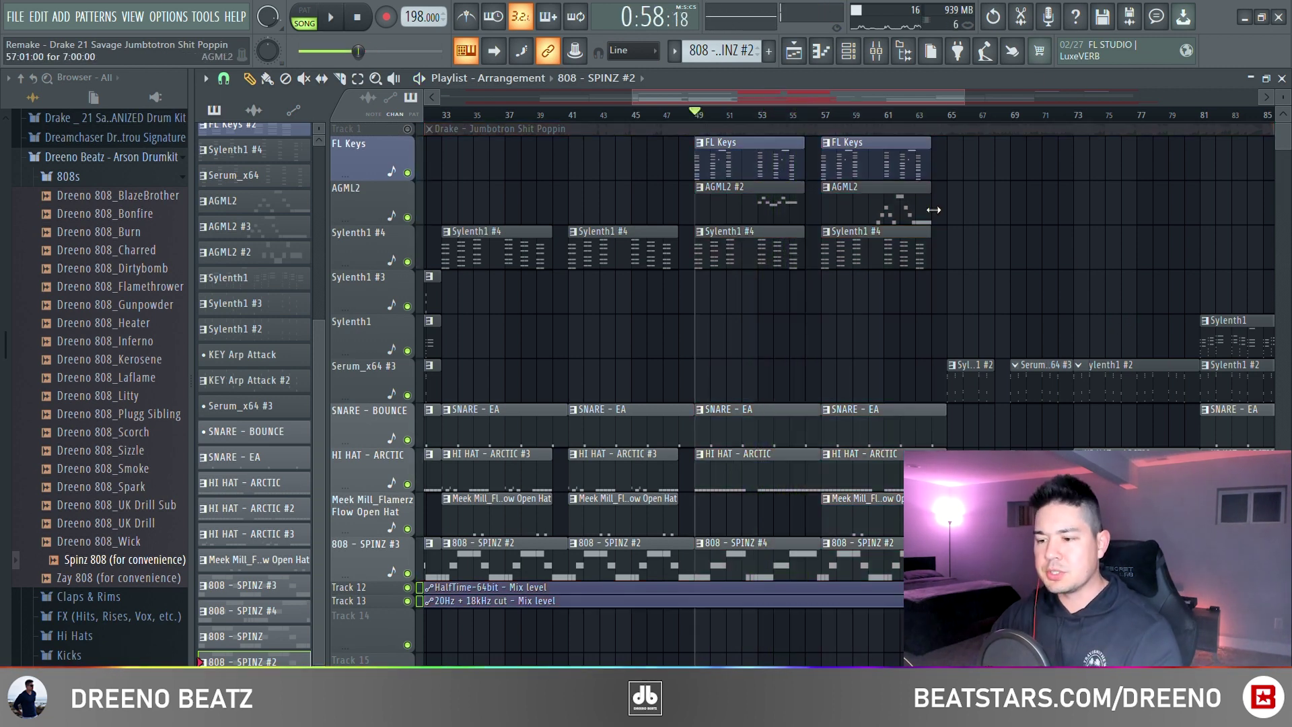
Select the FL Keys pattern and open the Nexus instrument from the channel rack.
{"action": "left_click", "coordinate": [739, 167]}
{"action": "left_click", "coordinate": [851, 53]}
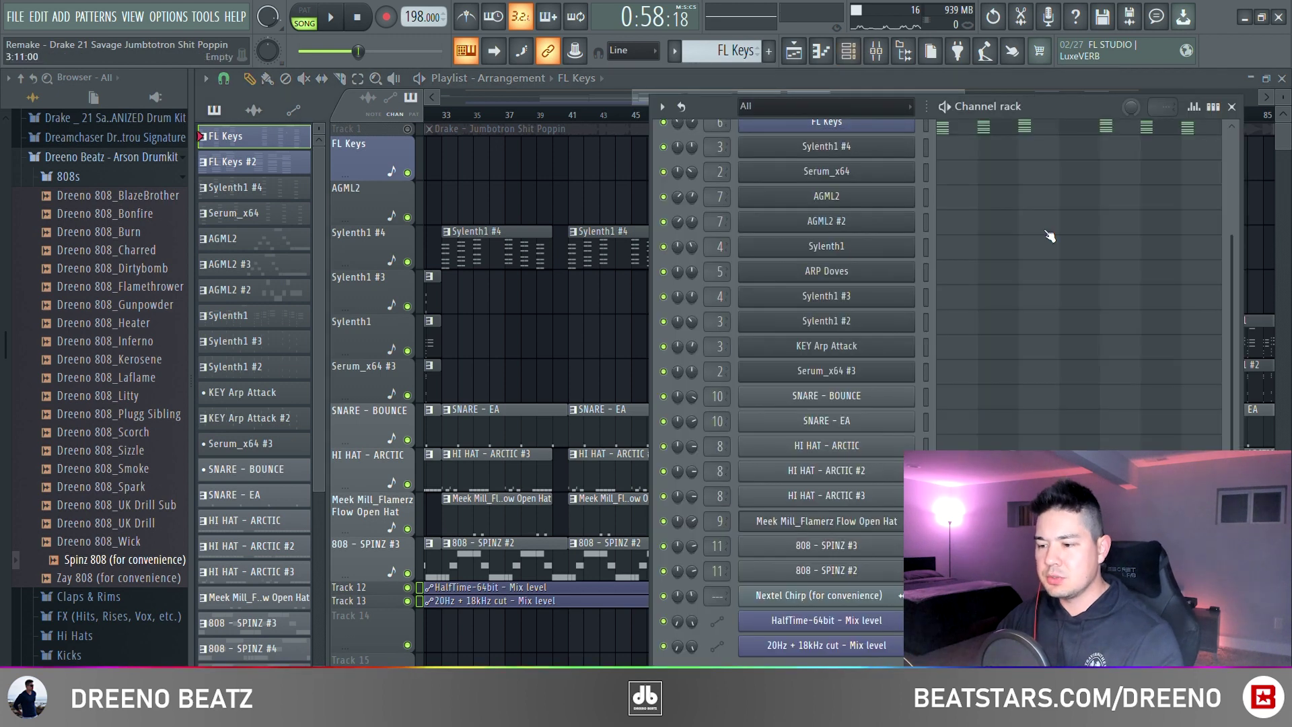
{"action": "scroll", "coordinate": [1050, 236], "scroll_direction": "up", "scroll_amount": 3}
{"action": "left_click", "coordinate": [862, 198]}
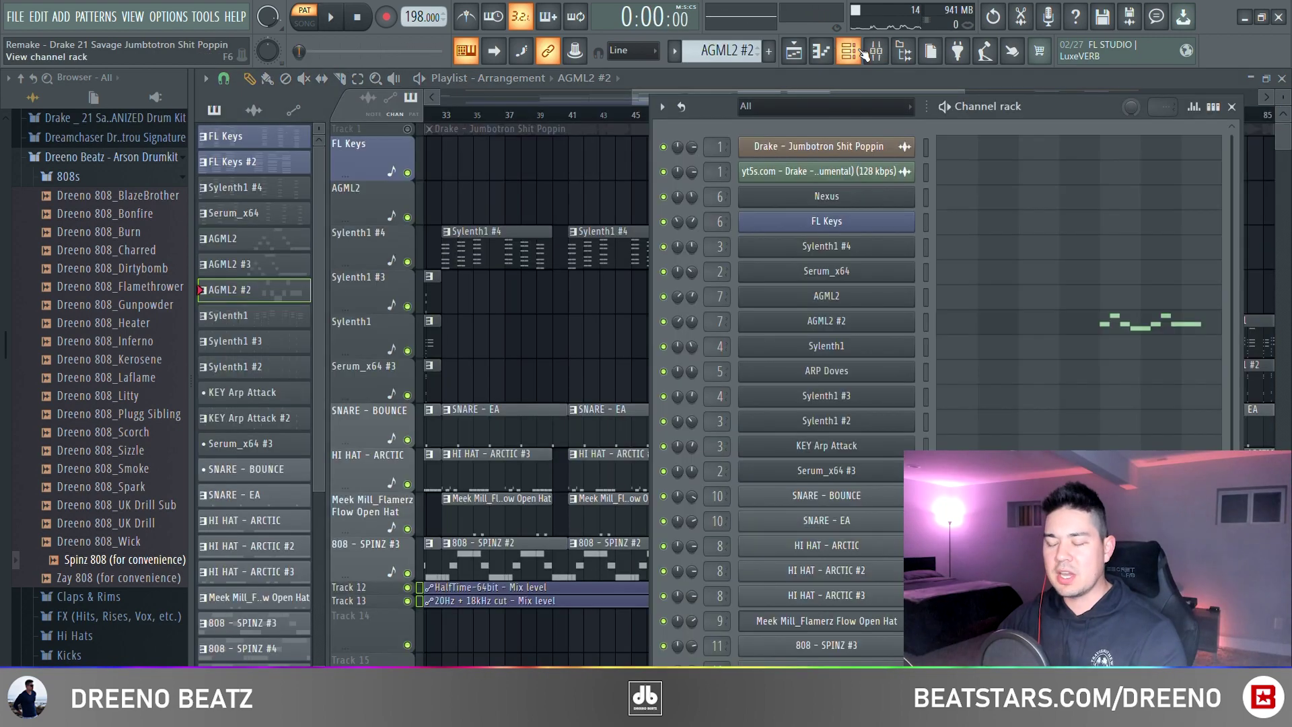
Open the AGML2 #2 channel's Ample Guitar instrument to check its sound, and close it.
{"action": "left_click", "coordinate": [854, 323]}
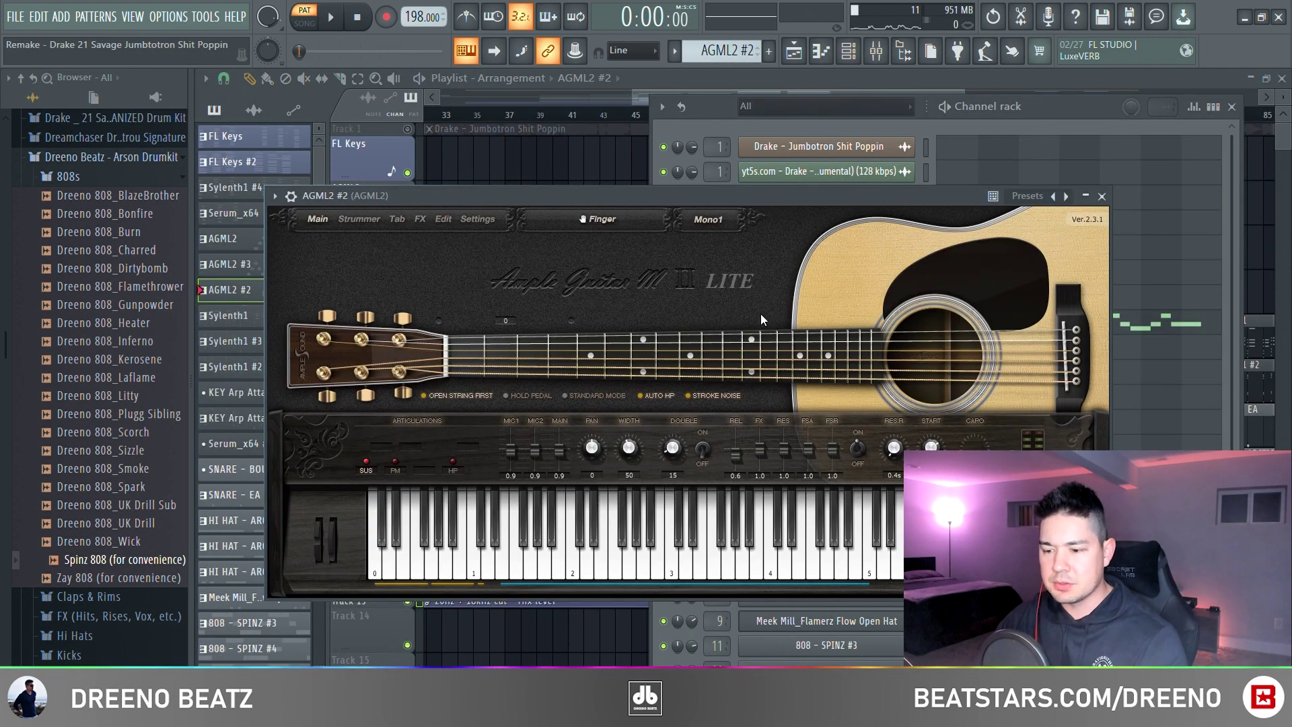
{"action": "left_click", "coordinate": [1102, 196]}
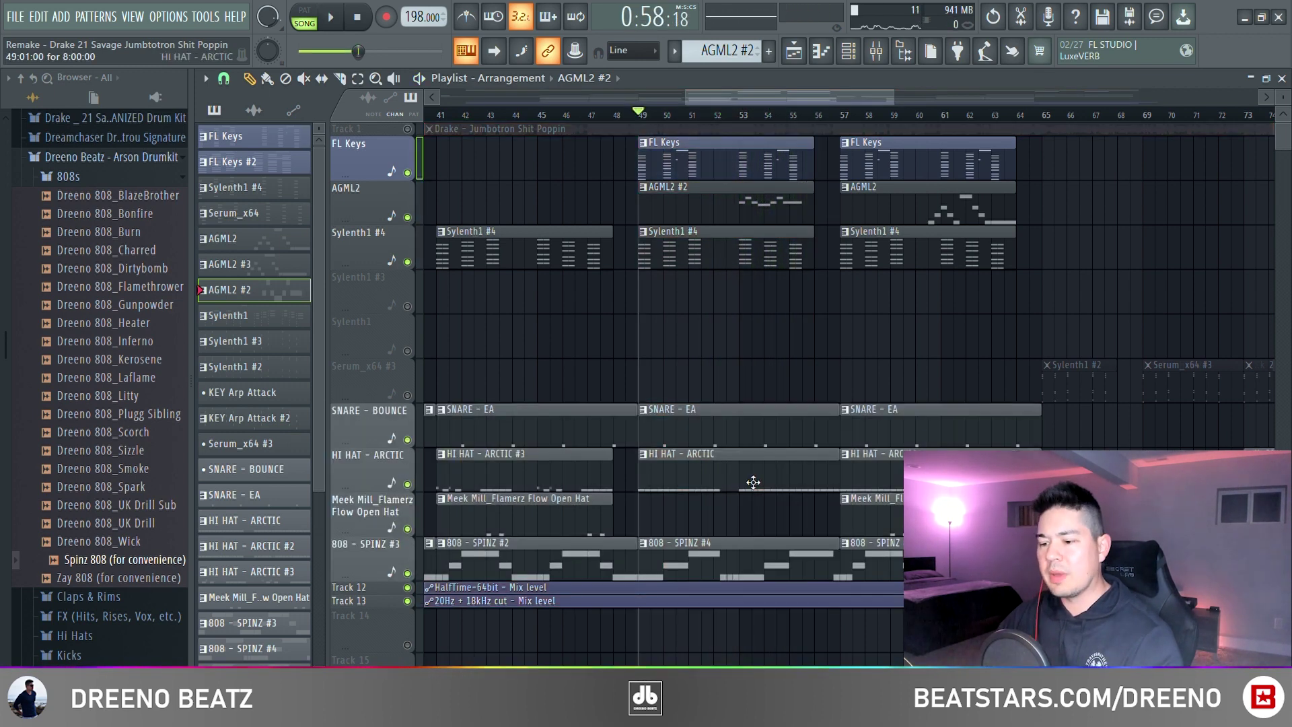
Pick out the HI HAT - ARCTIC and 808 - SPINZ #4 patterns at bar 49, and play the 808 pattern.
{"action": "left_click", "coordinate": [772, 456]}
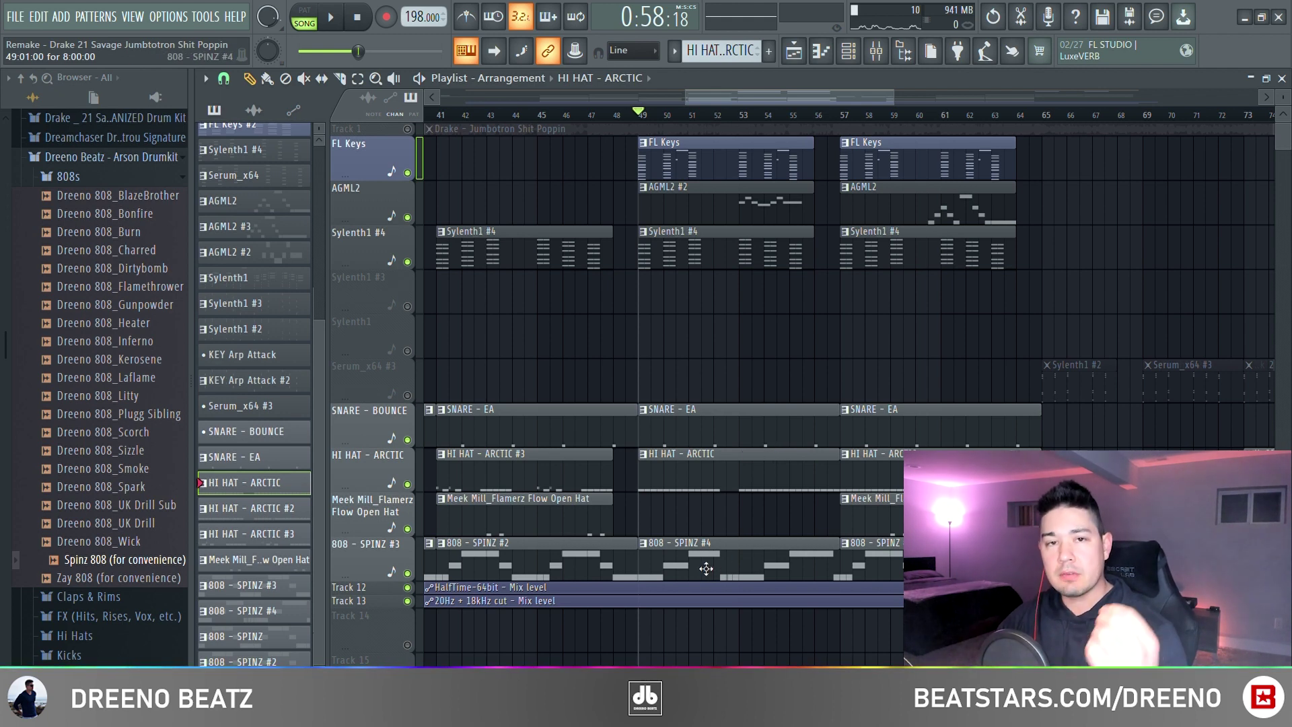
{"action": "left_click", "coordinate": [706, 569]}
{"action": "left_click", "coordinate": [848, 50]}
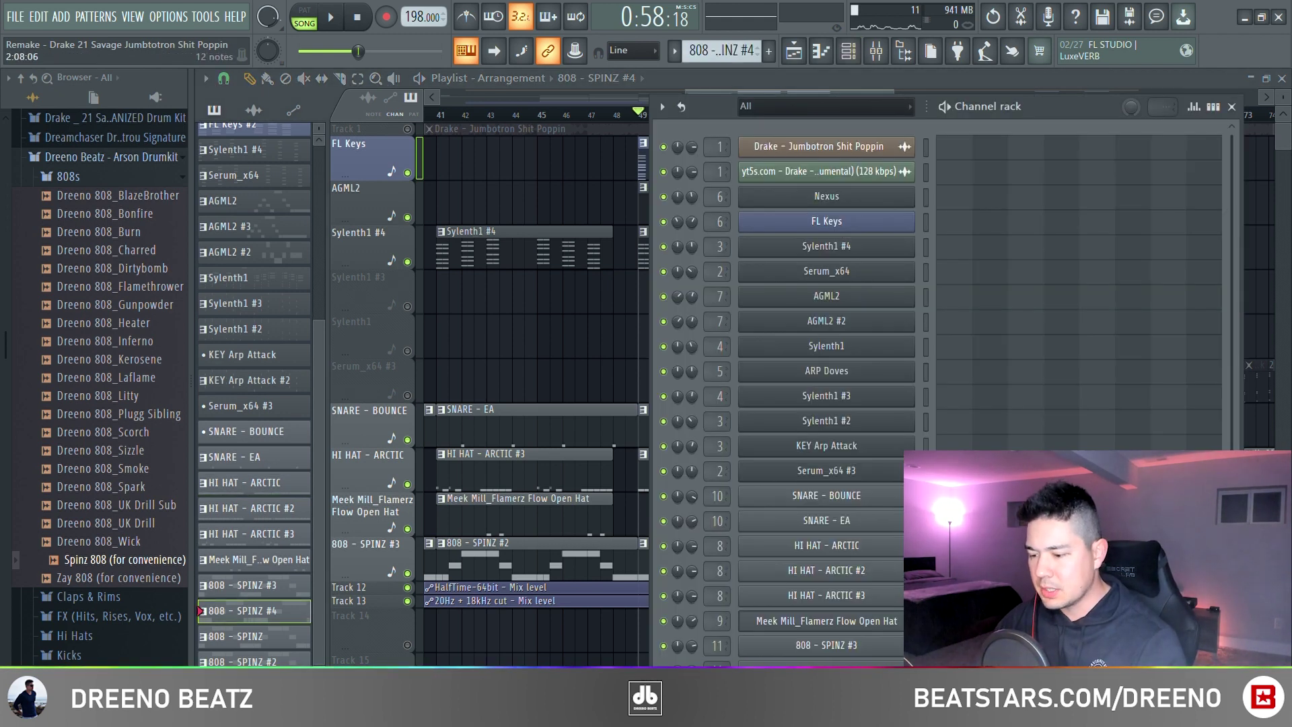
{"action": "key", "text": "space"}
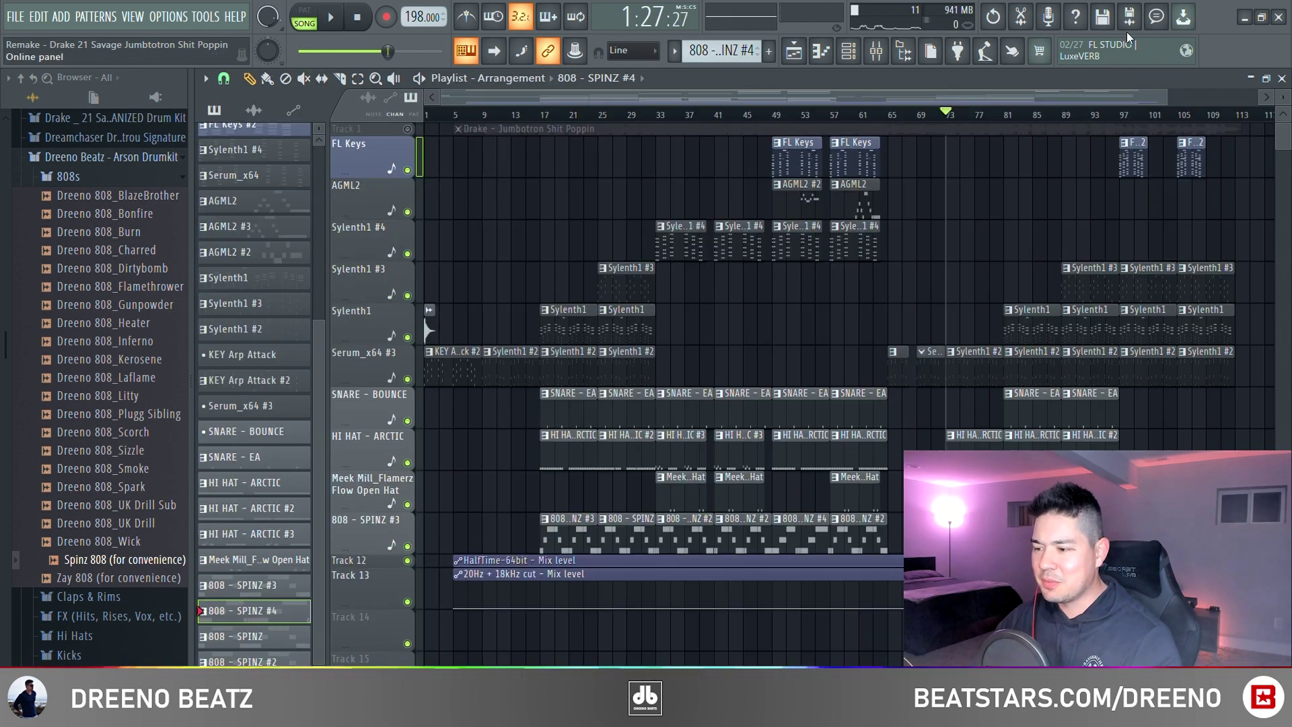
Expand Track 12 to show the HalfTime mix level automation, and play the song from about bar 95.
{"action": "scroll", "coordinate": [978, 96], "scroll_direction": "right", "scroll_amount": 4}
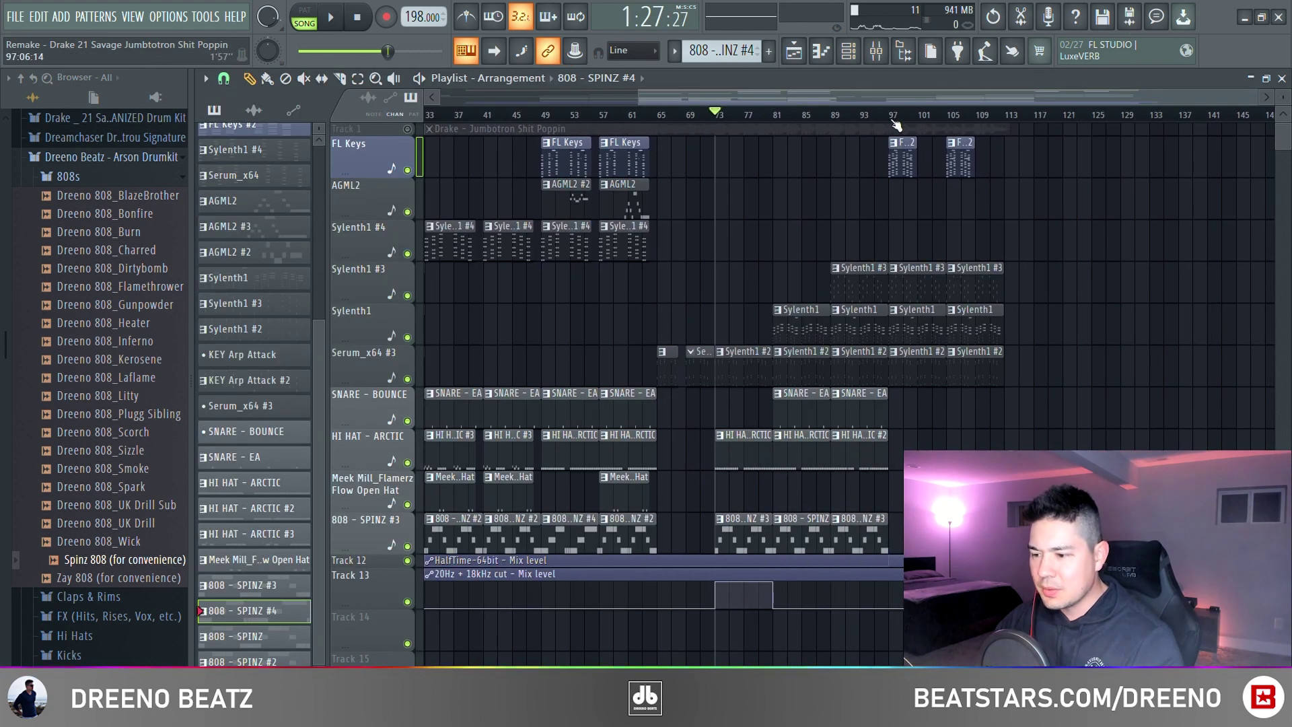
{"action": "right_click", "coordinate": [395, 567]}
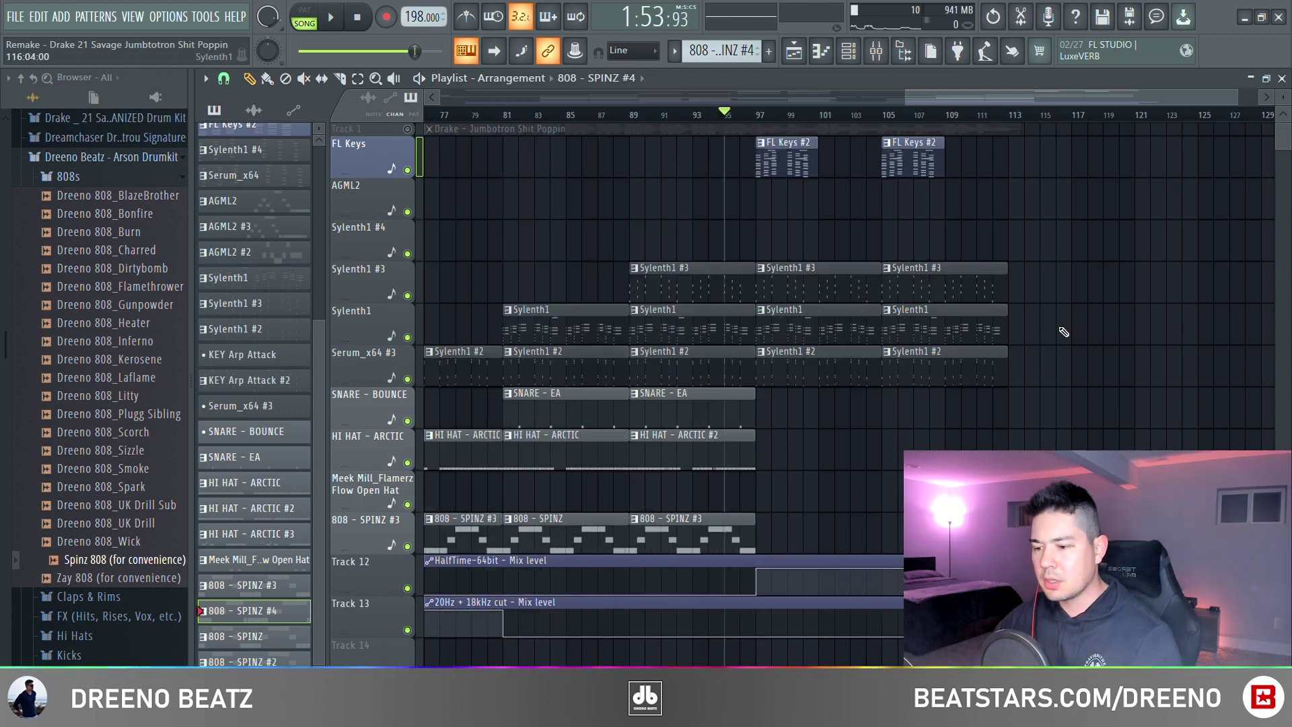
{"action": "key", "text": "space"}
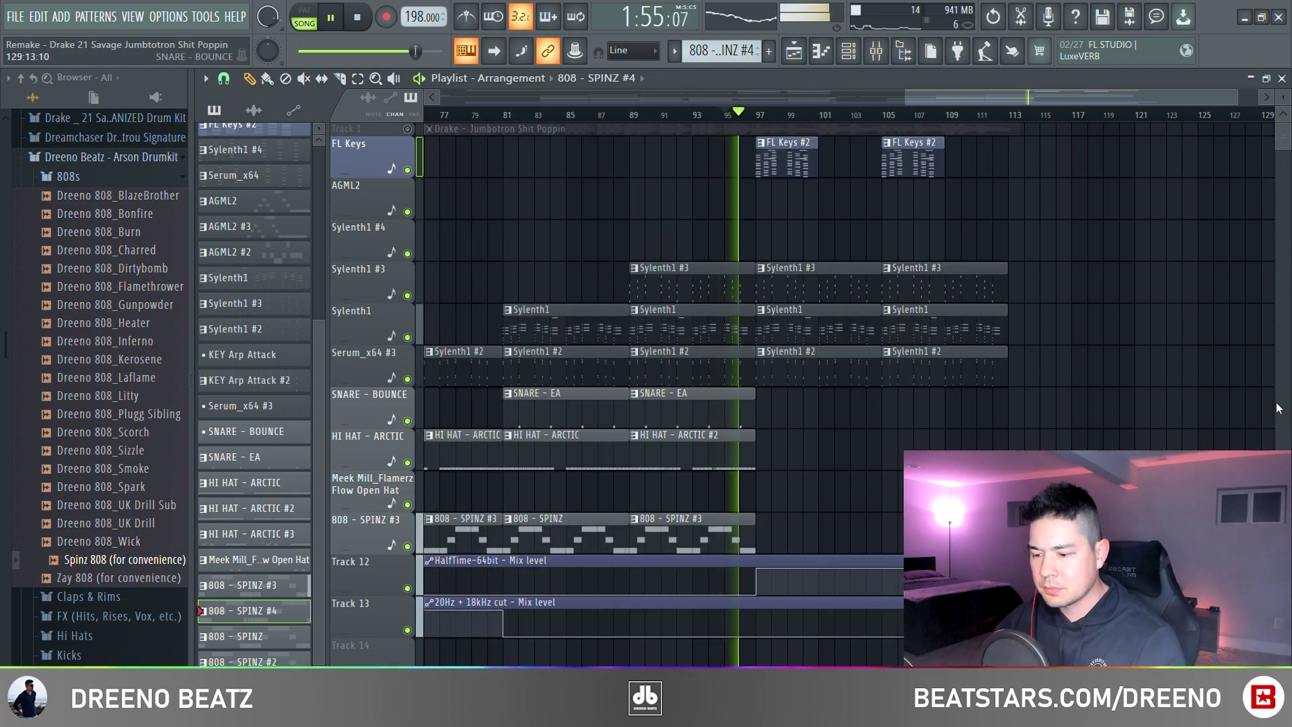